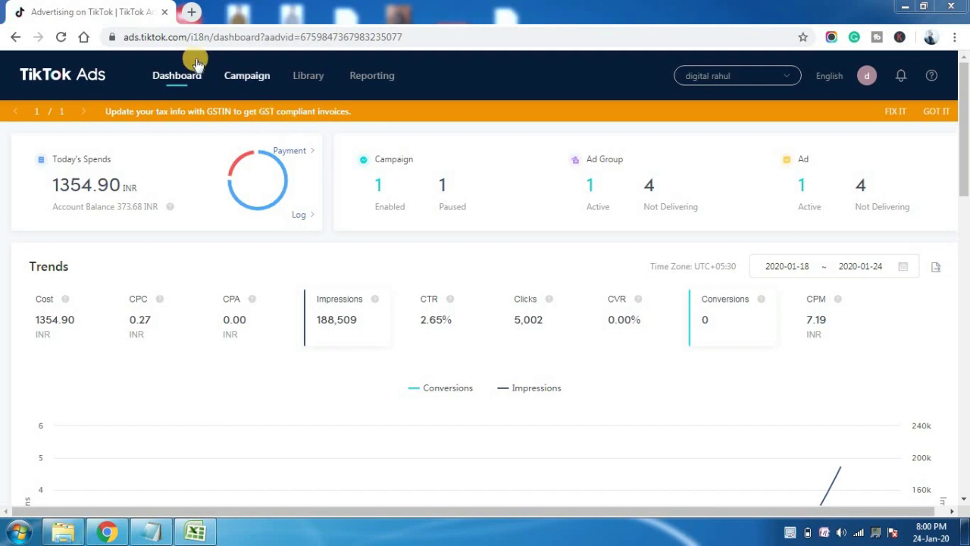
Start a new campaign with Traffic as the advertising objective and keep the suggested campaign name
{"action": "left_click", "coordinate": [244, 77]}
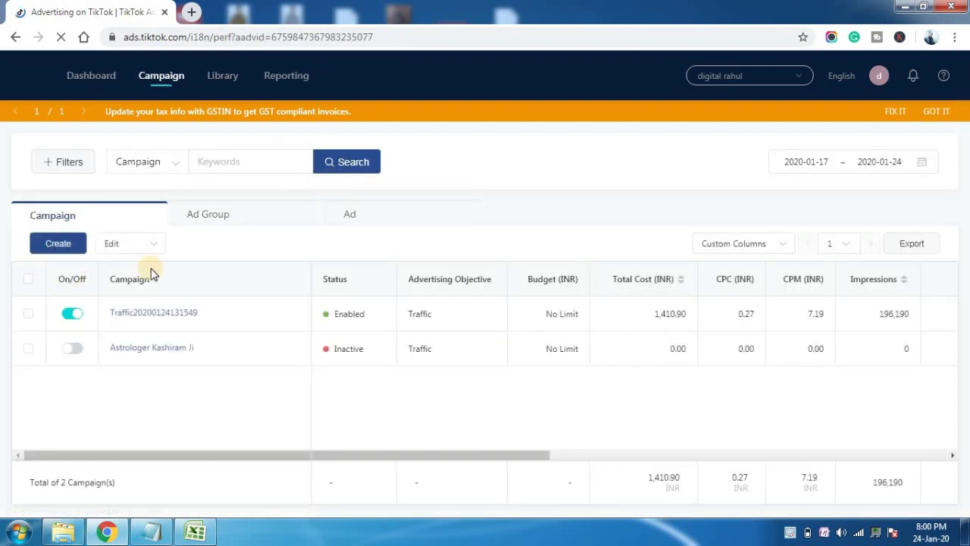
{"action": "left_click", "coordinate": [60, 249]}
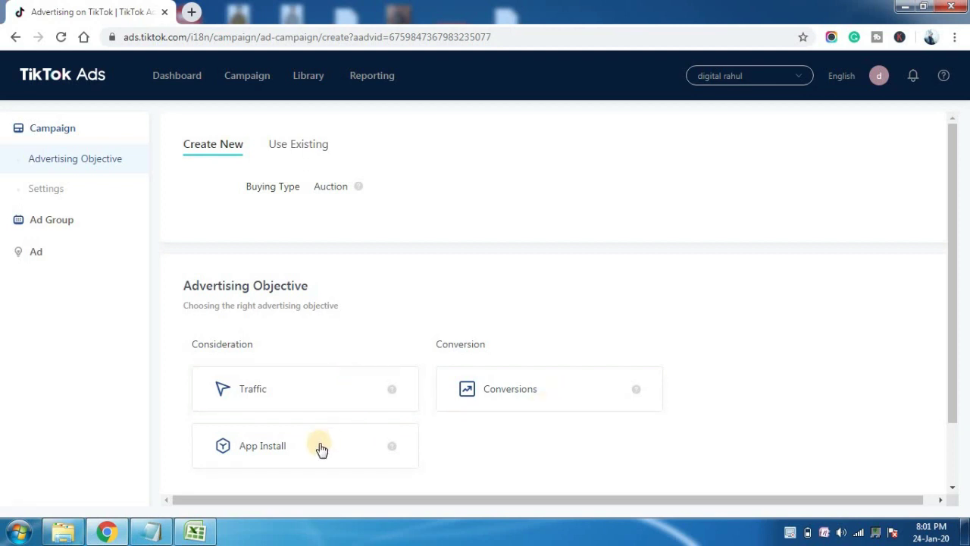
{"action": "left_click", "coordinate": [271, 392]}
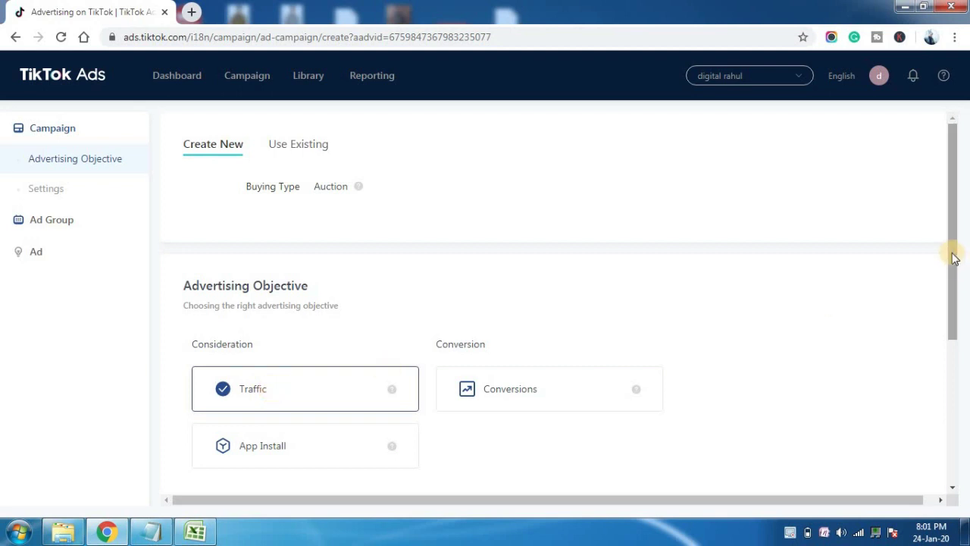
{"action": "left_click_drag", "start_coordinate": [954, 258], "coordinate": [946, 364]}
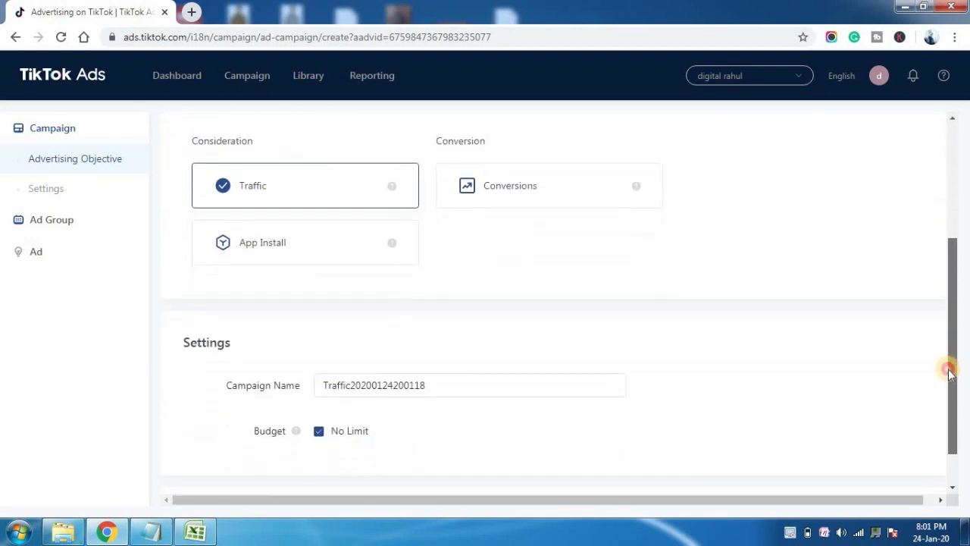
{"action": "left_click", "coordinate": [603, 382]}
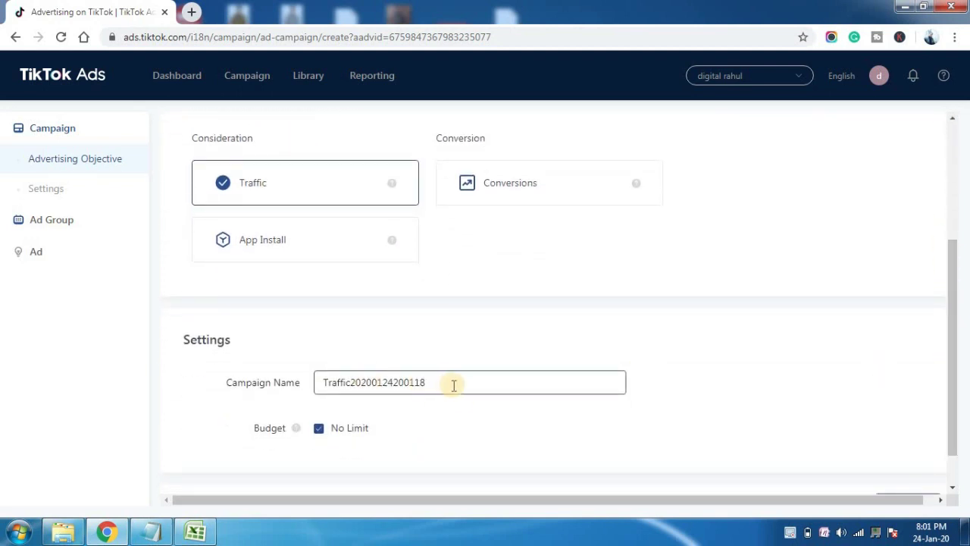
{"action": "left_click", "coordinate": [847, 341]}
{"action": "left_click_drag", "start_coordinate": [955, 340], "coordinate": [954, 409]}
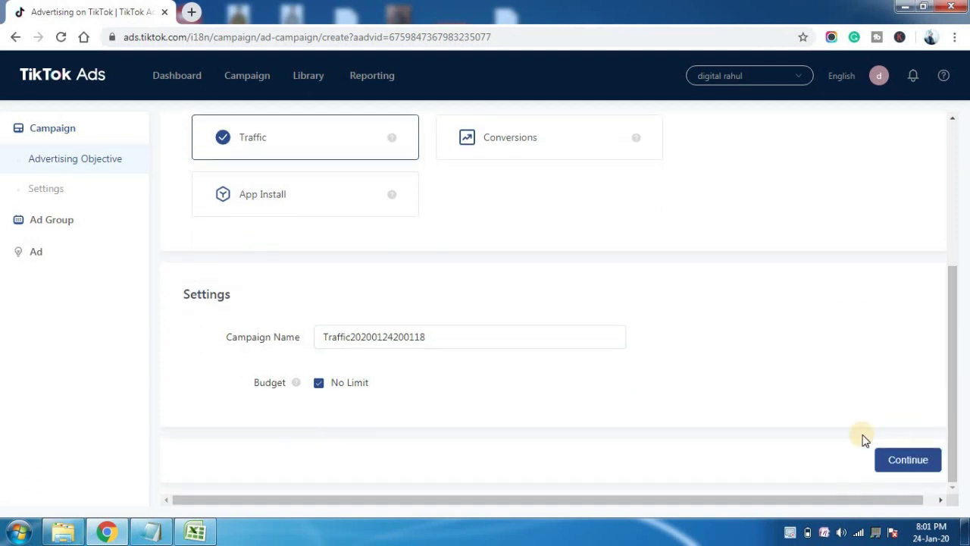
{"action": "left_click", "coordinate": [312, 385]}
{"action": "left_click", "coordinate": [314, 386]}
{"action": "left_click", "coordinate": [420, 418]}
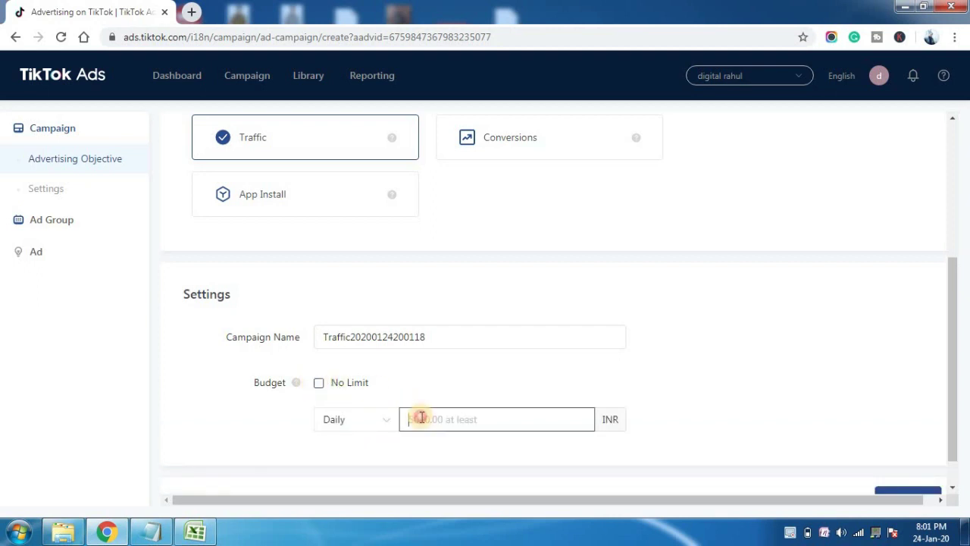
{"action": "left_click", "coordinate": [412, 417]}
{"action": "left_click", "coordinate": [371, 422]}
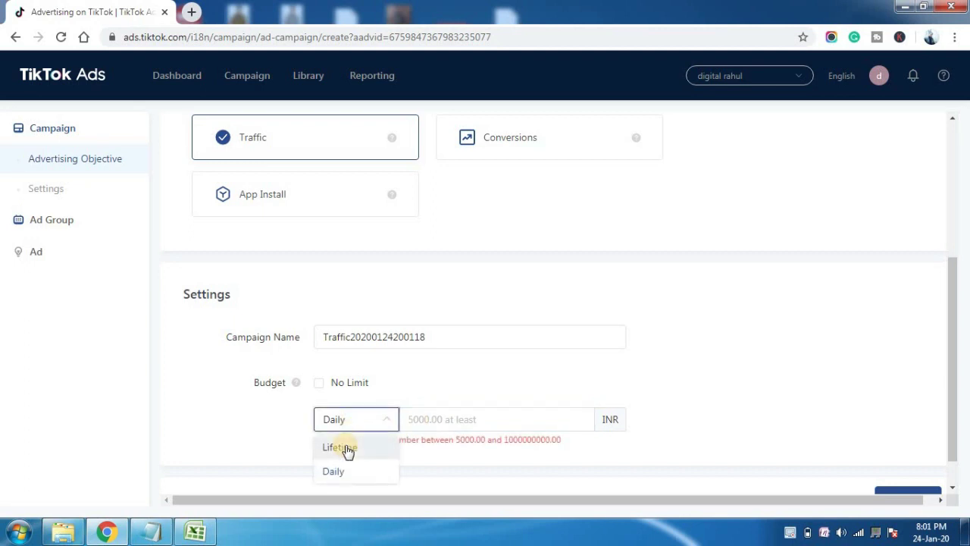
{"action": "left_click", "coordinate": [447, 419]}
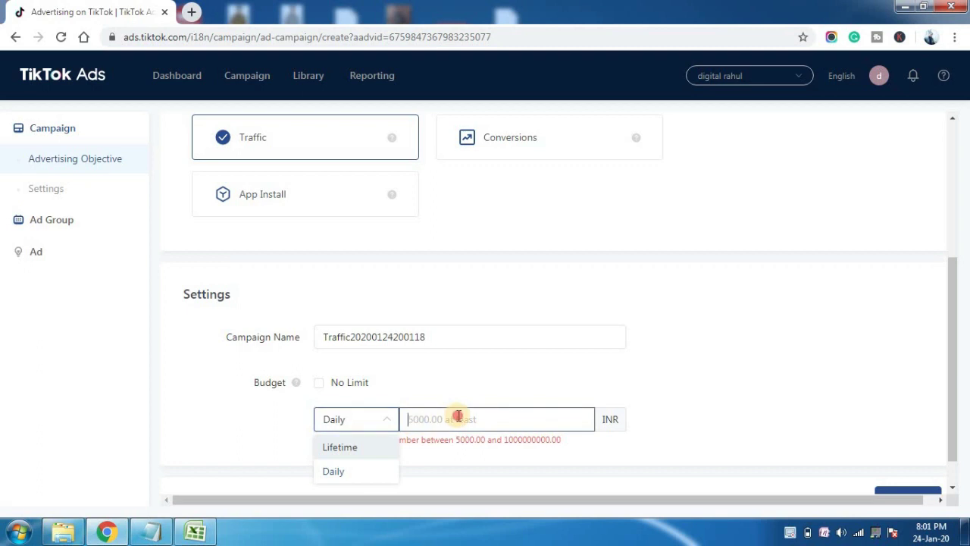
{"action": "left_click", "coordinate": [319, 384]}
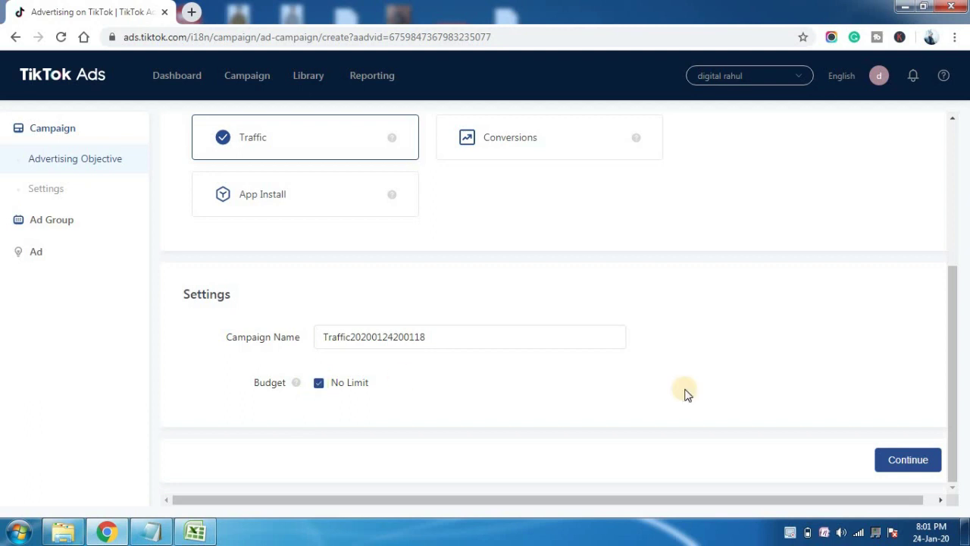
Continue to the ad group and manually restrict its placements to TikTok only, excluding News Feed App Series, Vigo, Helo and Pangle
{"action": "left_click", "coordinate": [910, 458]}
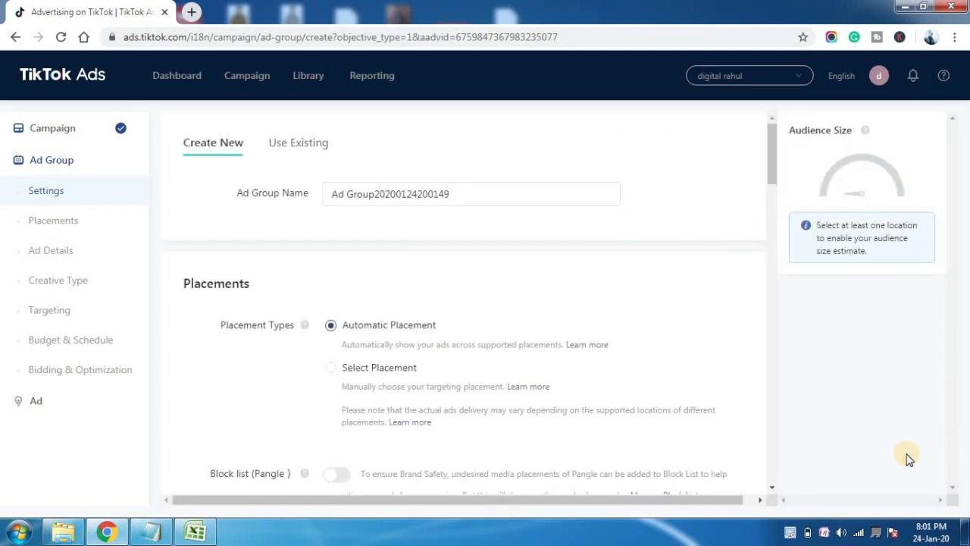
{"action": "left_click", "coordinate": [386, 196]}
{"action": "left_click_drag", "start_coordinate": [770, 164], "coordinate": [771, 175]}
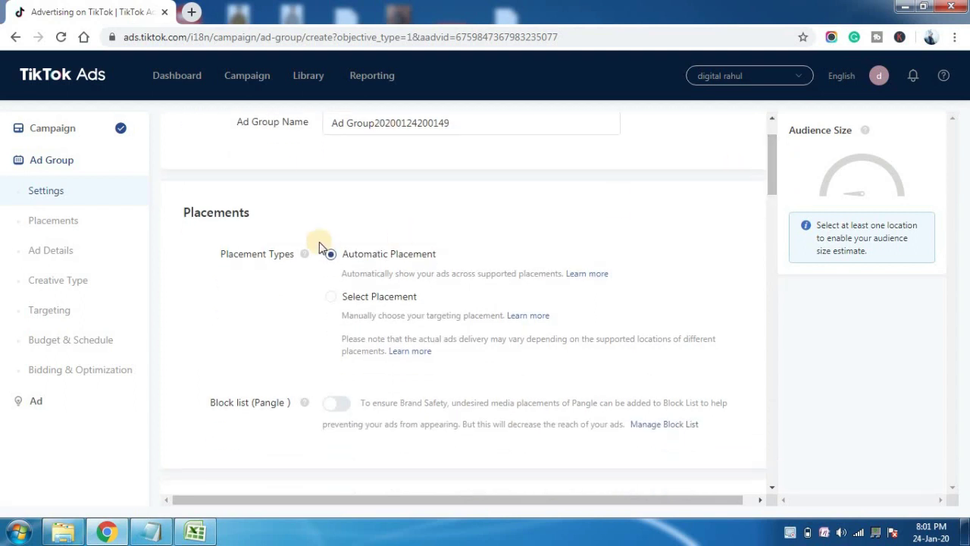
{"action": "left_click", "coordinate": [331, 300]}
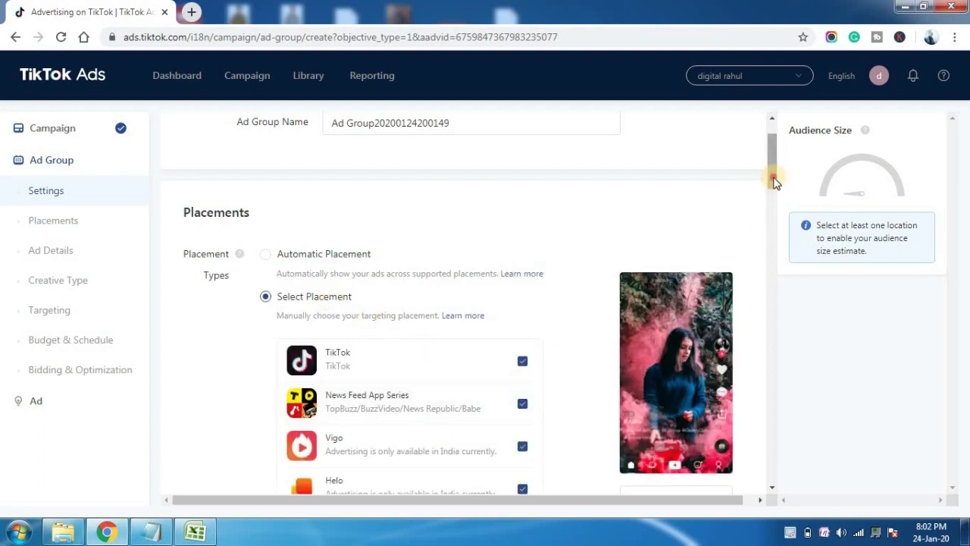
{"action": "left_click_drag", "start_coordinate": [774, 178], "coordinate": [775, 206]}
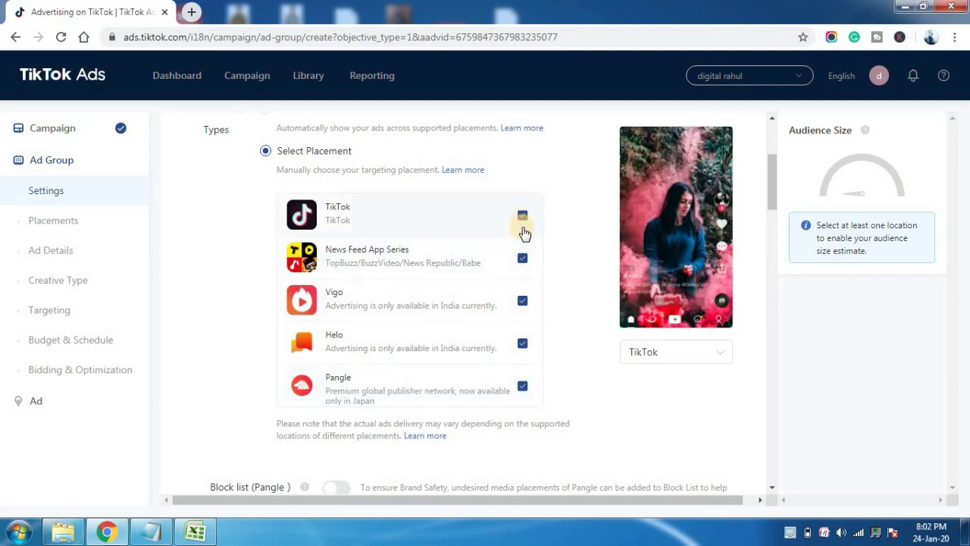
{"action": "left_click", "coordinate": [523, 301]}
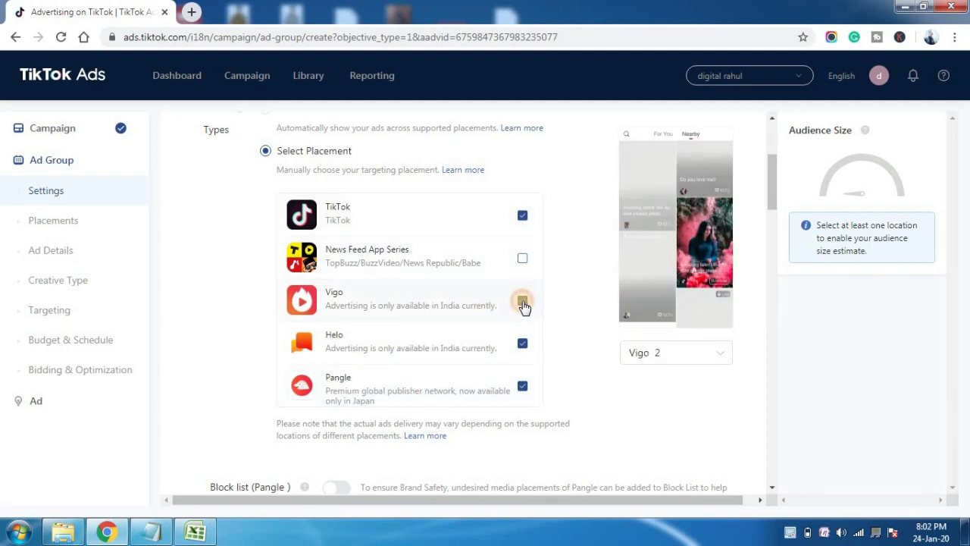
{"action": "left_click", "coordinate": [523, 345]}
{"action": "left_click", "coordinate": [522, 387]}
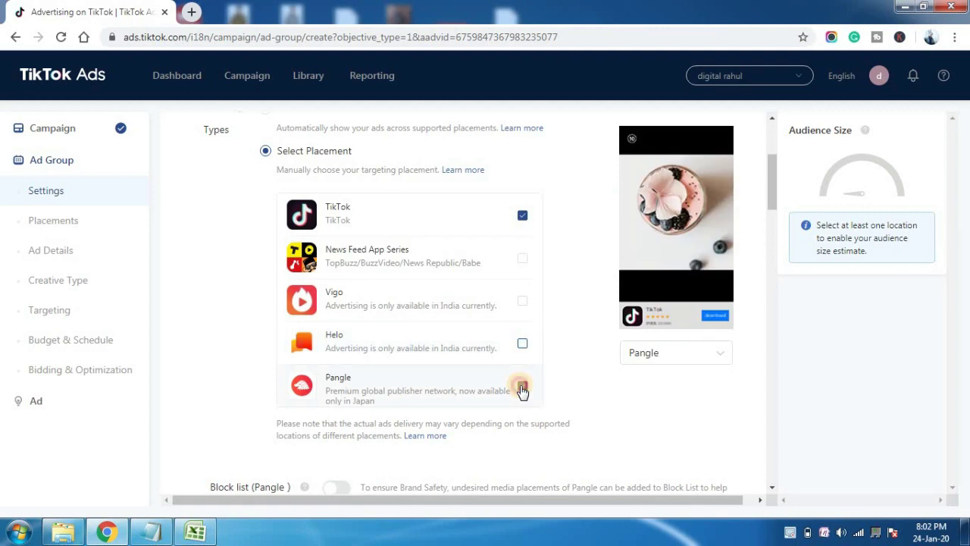
{"action": "left_click_drag", "start_coordinate": [773, 184], "coordinate": [774, 227]}
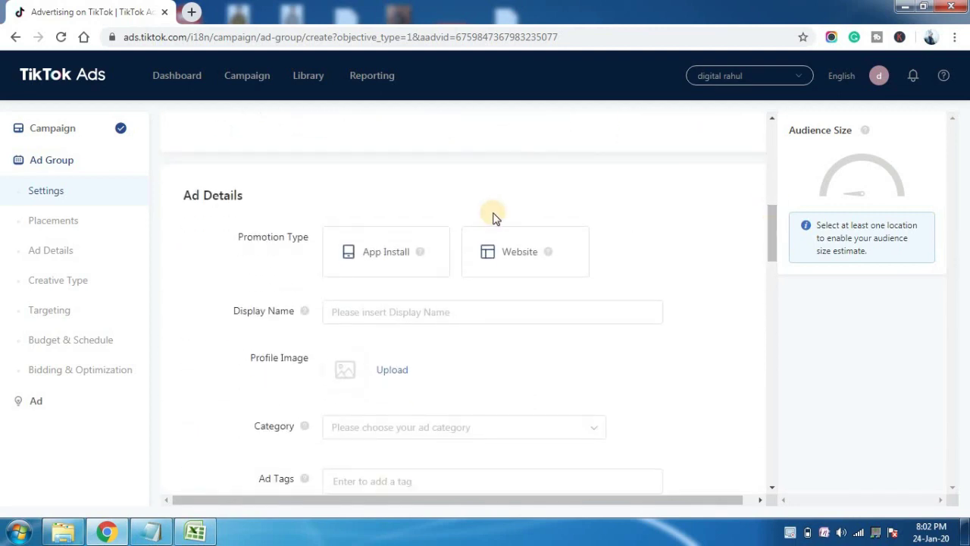
{"action": "left_click", "coordinate": [521, 262]}
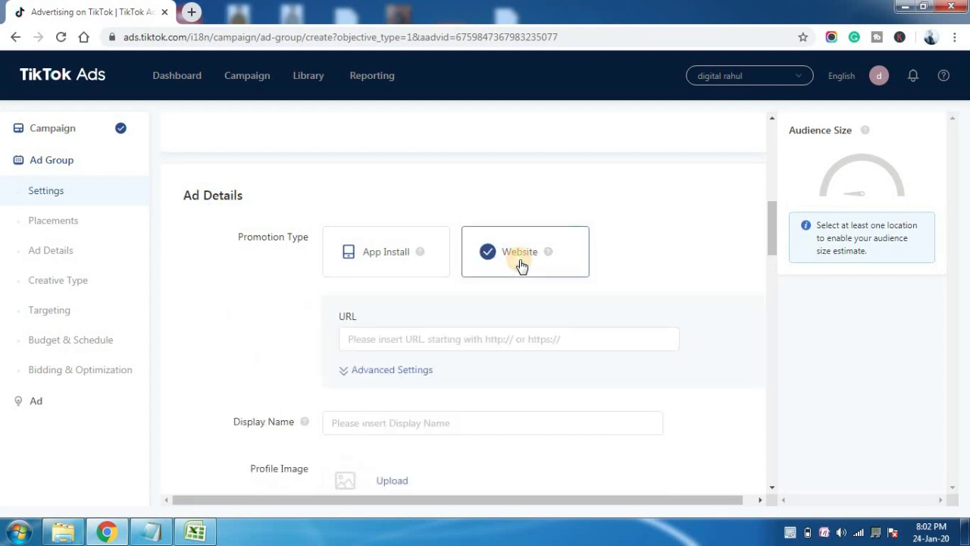
{"action": "left_click", "coordinate": [466, 337]}
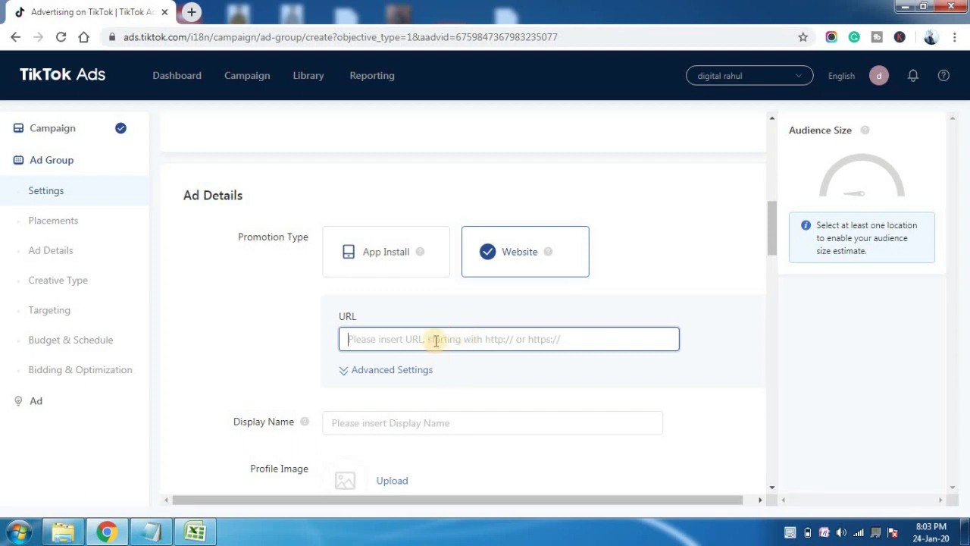
{"action": "type", "text": "www."}
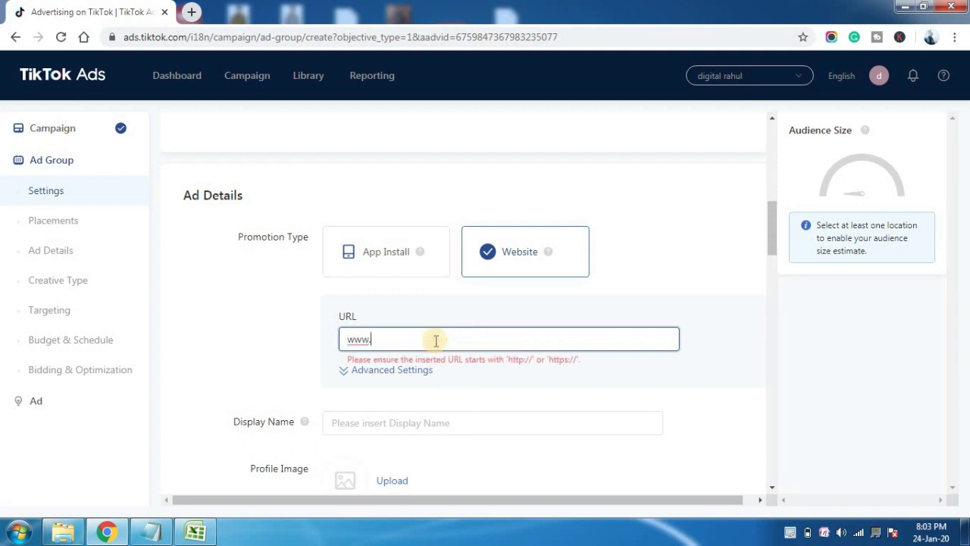
{"action": "type", "text": "digiranks.com"}
{"action": "left_click", "coordinate": [728, 370]}
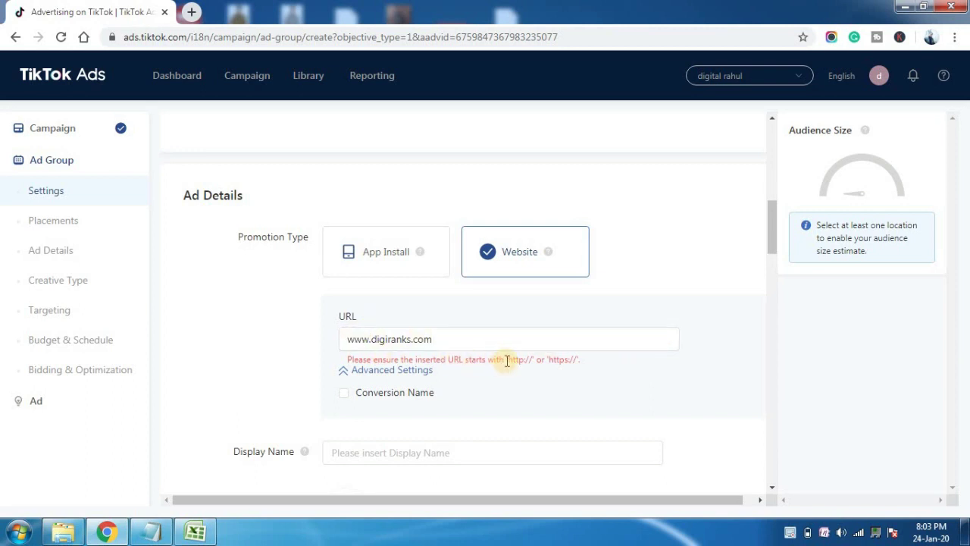
{"action": "left_click_drag", "start_coordinate": [507, 360], "coordinate": [534, 360]}
{"action": "key", "text": "ctrl+c"}
{"action": "left_click", "coordinate": [346, 338]}
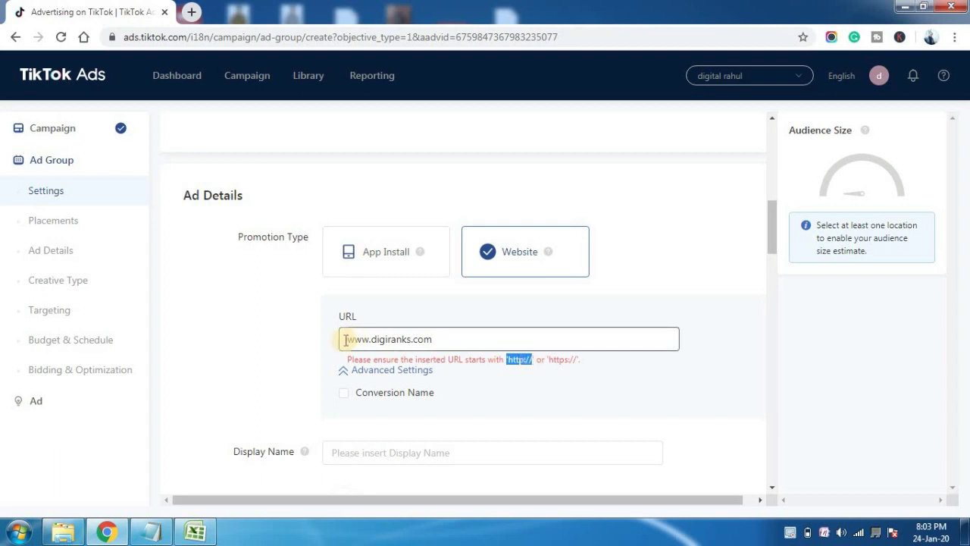
{"action": "key", "text": "ctrl+v"}
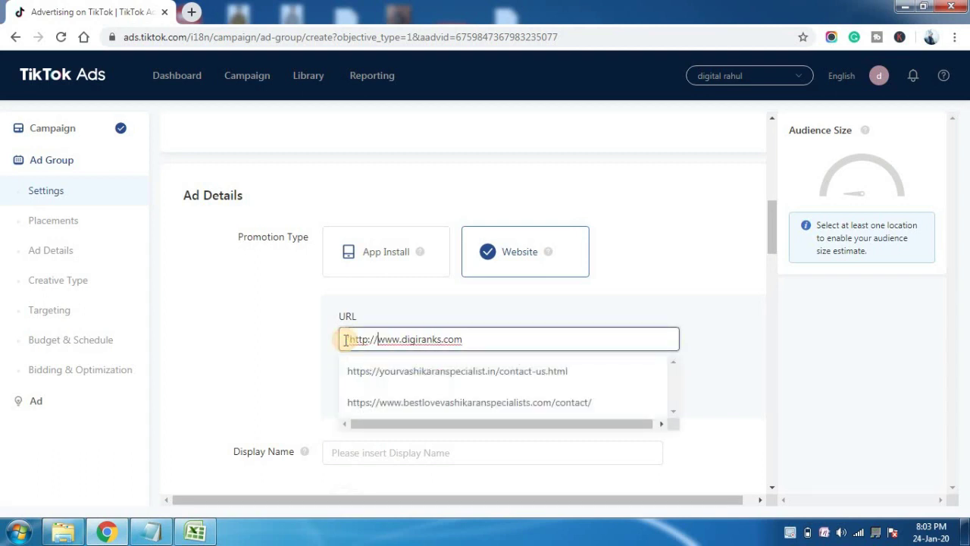
{"action": "left_click", "coordinate": [729, 353]}
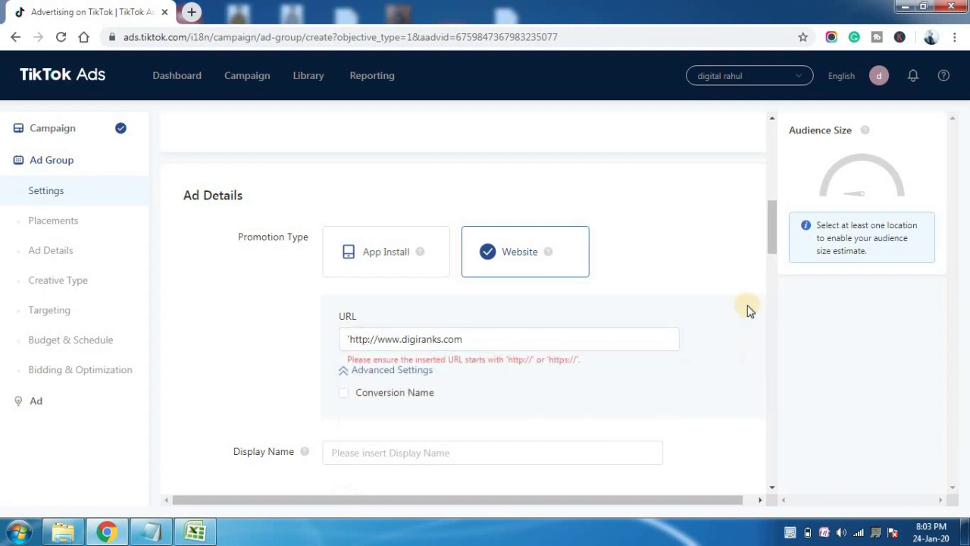
{"action": "left_click", "coordinate": [517, 338]}
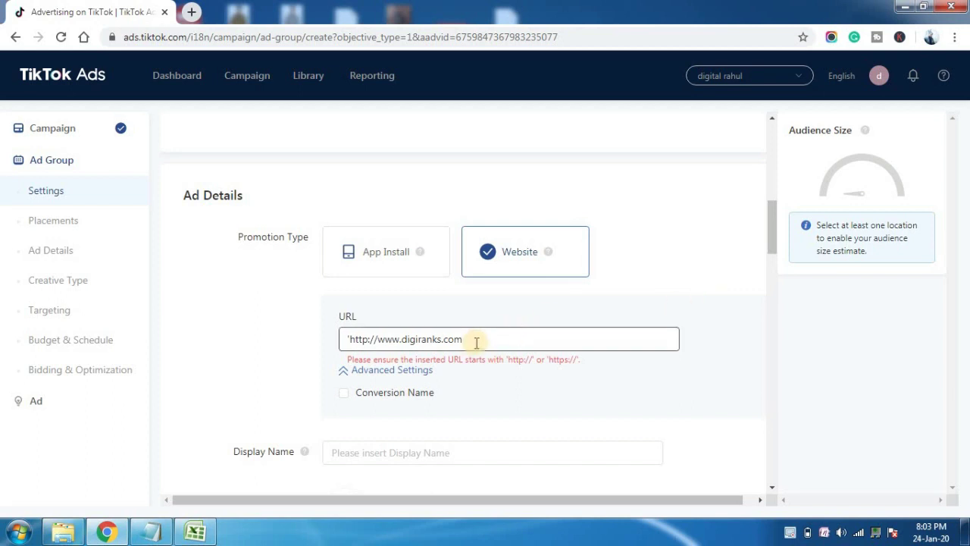
{"action": "left_click", "coordinate": [351, 339]}
{"action": "key", "text": "BackSpace"}
{"action": "left_click", "coordinate": [681, 369]}
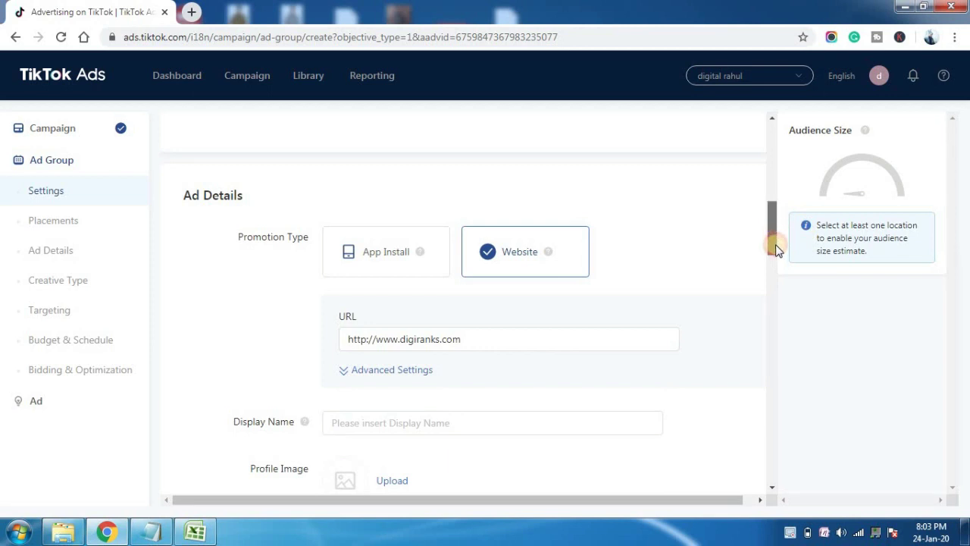
Enter the advertiser's display name in the ad details
{"action": "left_click_drag", "start_coordinate": [774, 243], "coordinate": [776, 258]}
{"action": "left_click", "coordinate": [486, 268]}
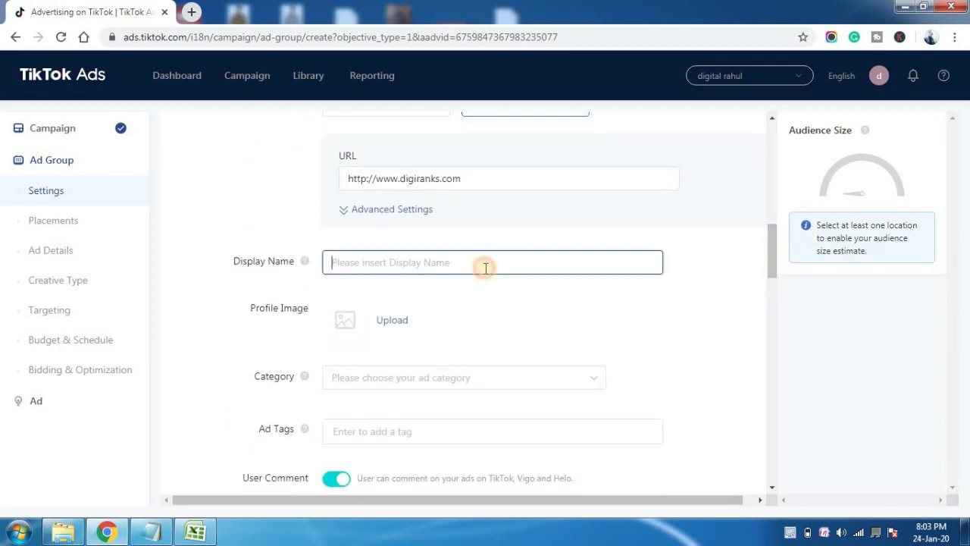
{"action": "type", "text": "Digital Rahul"}
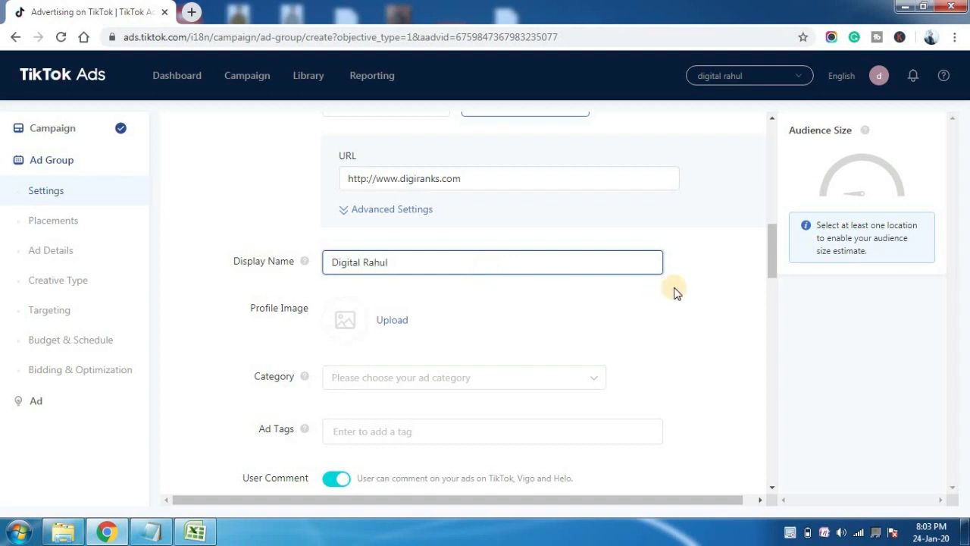
{"action": "left_click", "coordinate": [674, 287]}
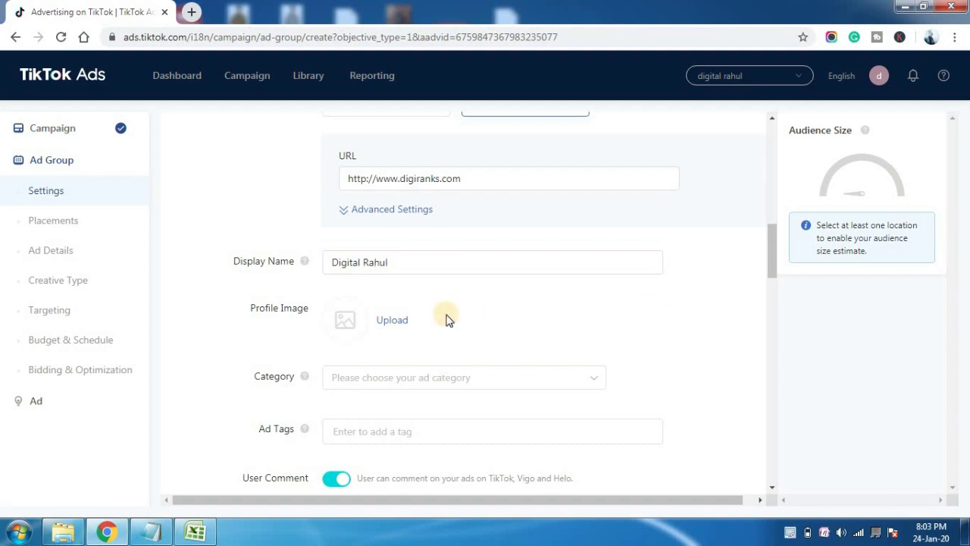
Upload Add_a_heading_800x800.png from the desktop as the profile image and accept its default crop
{"action": "left_click", "coordinate": [392, 322]}
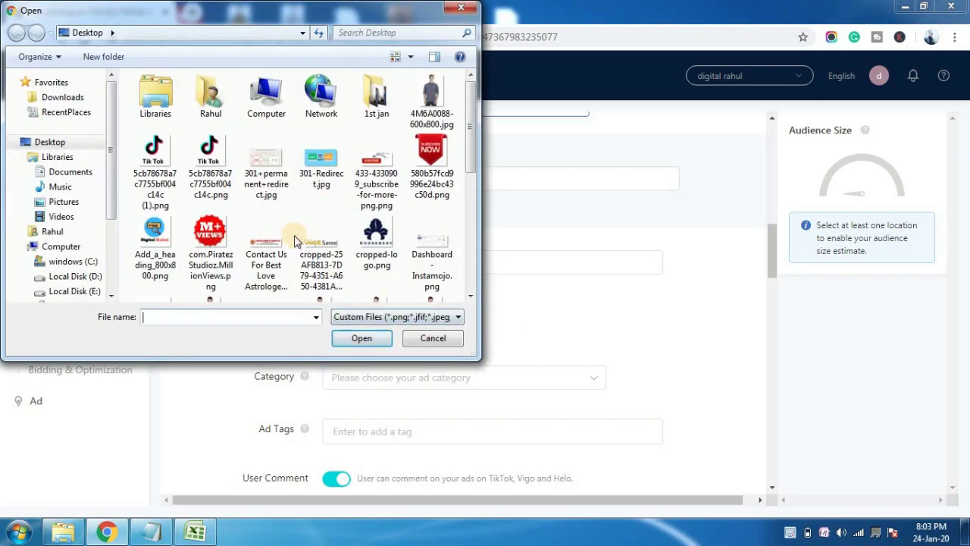
{"action": "left_click", "coordinate": [160, 247]}
{"action": "left_click", "coordinate": [363, 340]}
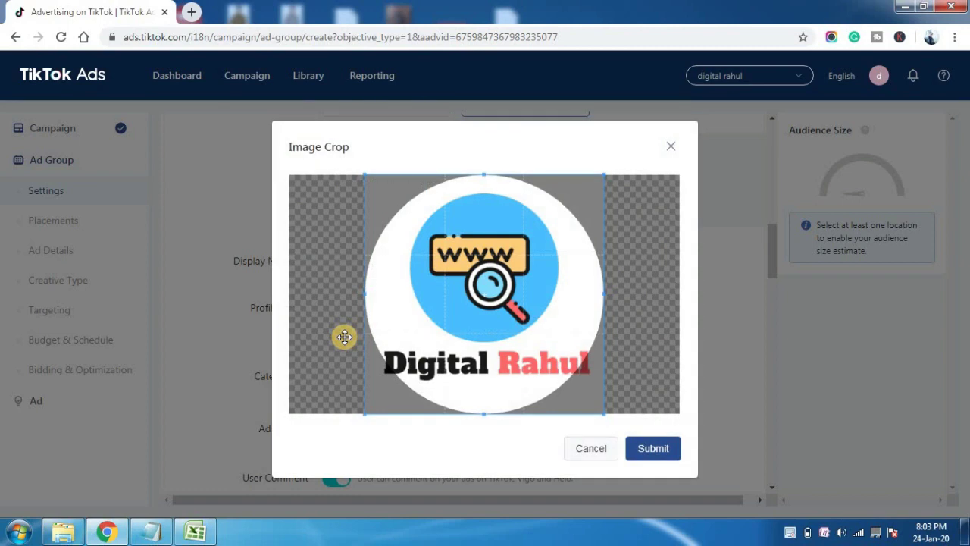
{"action": "left_click", "coordinate": [665, 451]}
{"action": "left_click", "coordinate": [643, 452]}
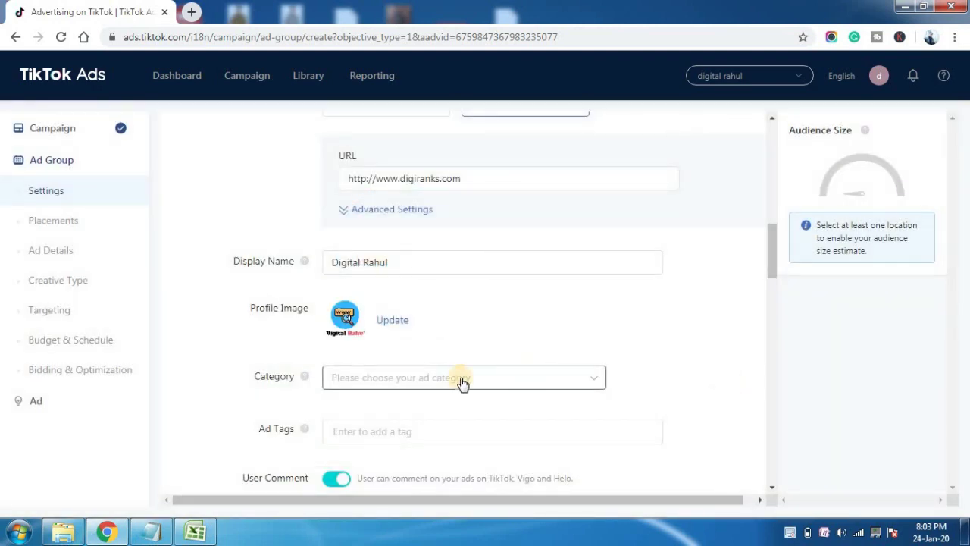
{"action": "left_click", "coordinate": [429, 383]}
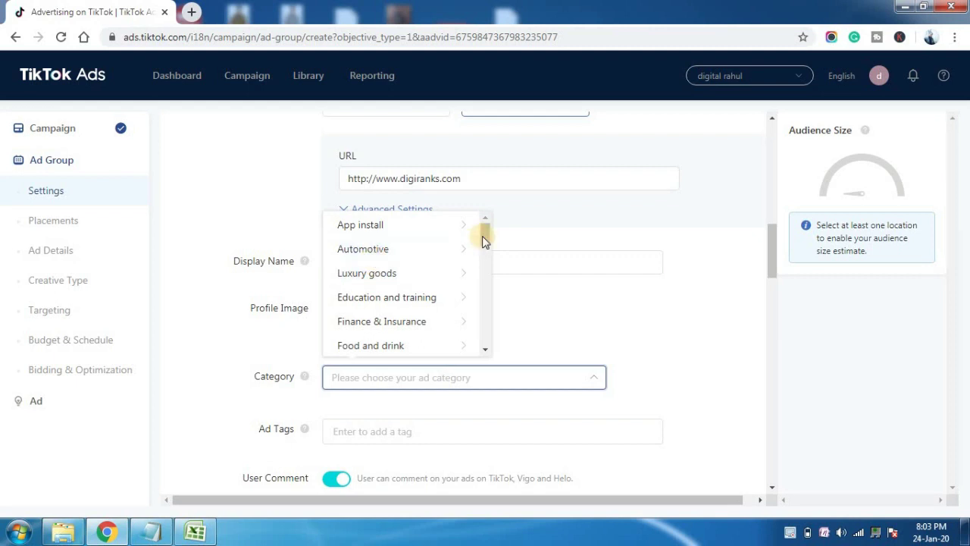
{"action": "left_click_drag", "start_coordinate": [483, 236], "coordinate": [486, 261]}
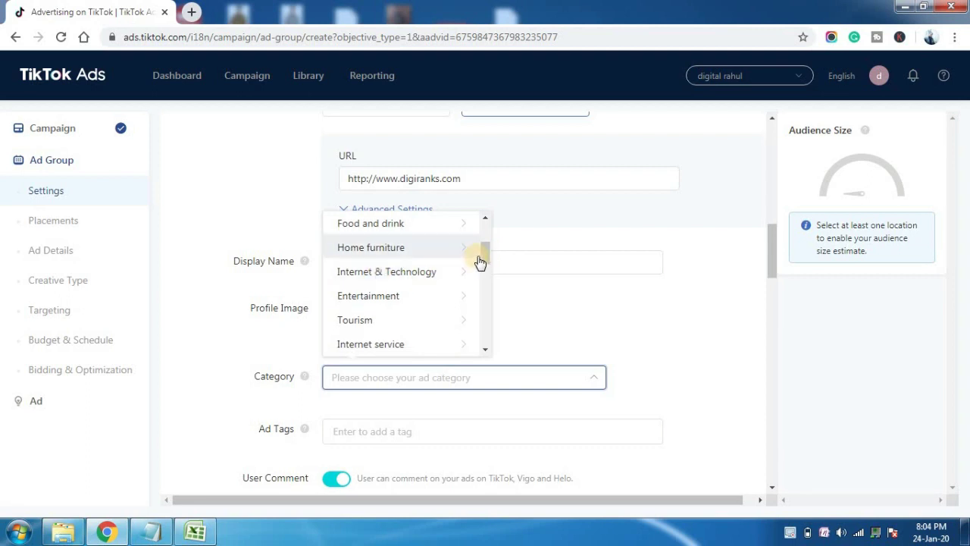
{"action": "left_click_drag", "start_coordinate": [486, 257], "coordinate": [488, 313]}
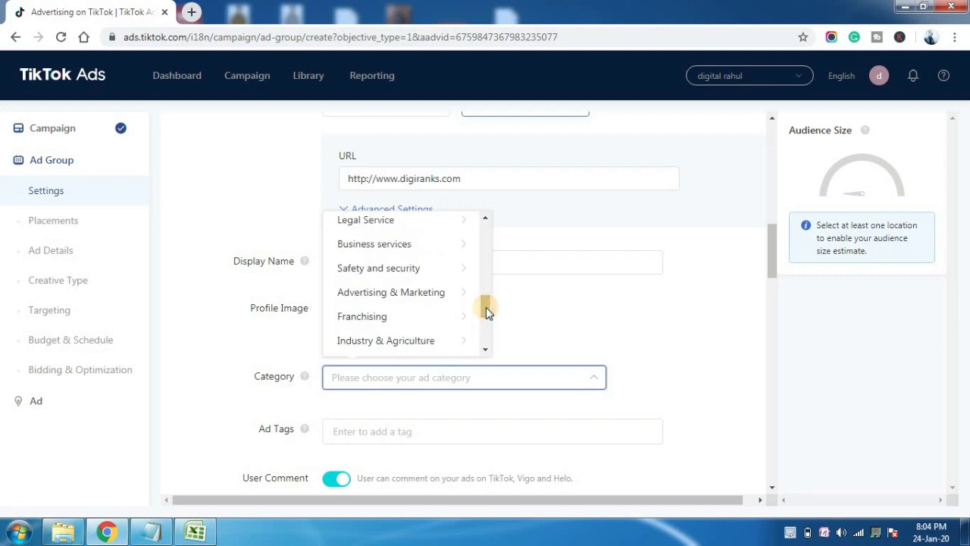
{"action": "left_click_drag", "start_coordinate": [486, 309], "coordinate": [486, 260]}
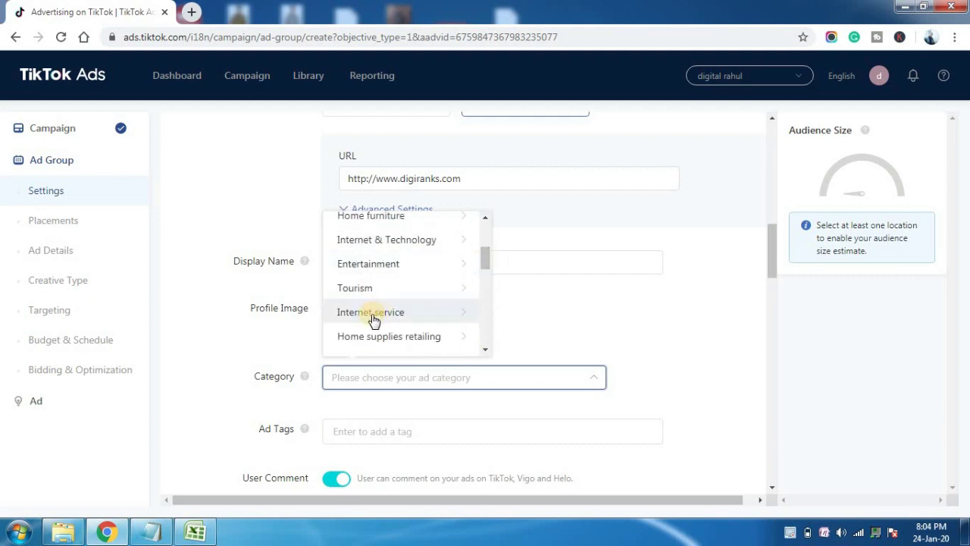
{"action": "left_click", "coordinate": [407, 247]}
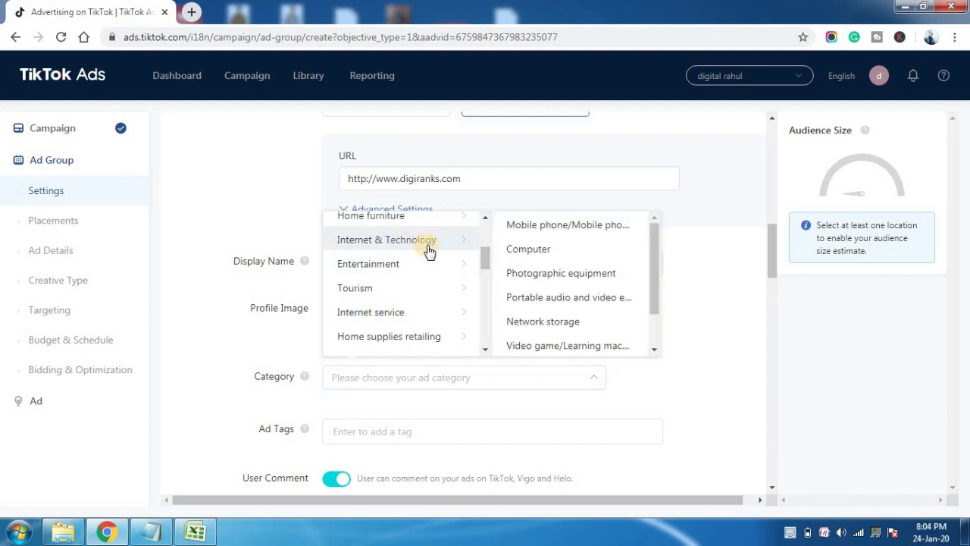
{"action": "left_click", "coordinate": [698, 306]}
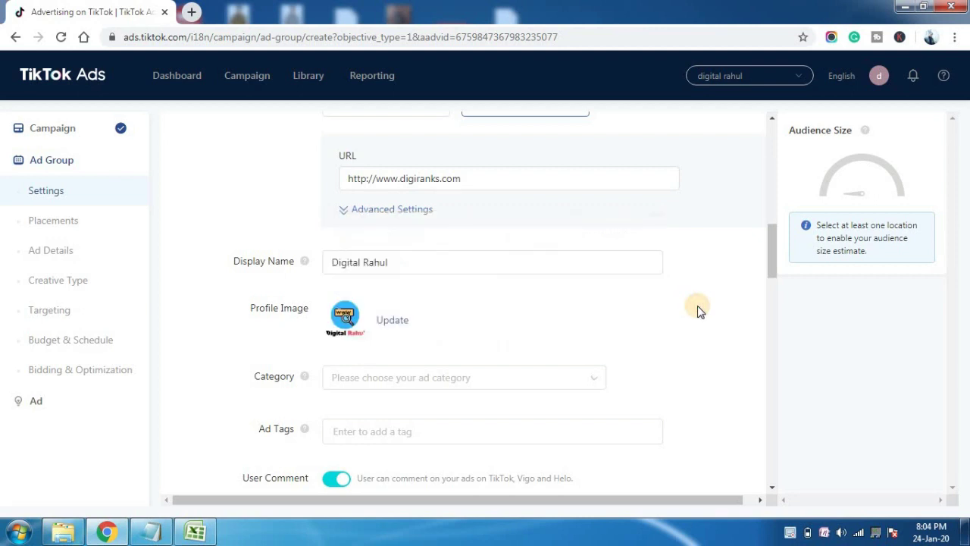
Set the ad category to Internet & Technology / Computer in the ad details
{"action": "left_click", "coordinate": [455, 377]}
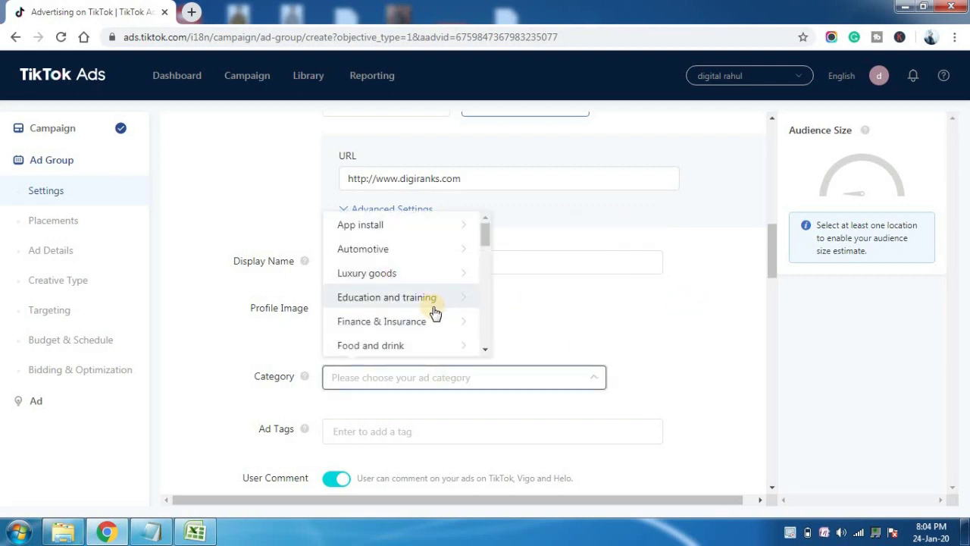
{"action": "scroll", "coordinate": [485, 245], "scroll_direction": "down", "scroll_amount": 2}
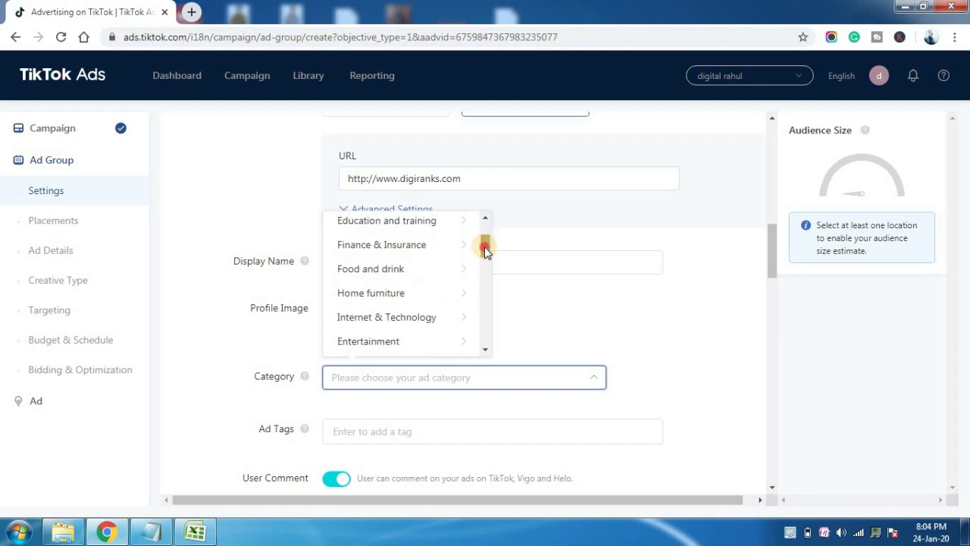
{"action": "left_click", "coordinate": [427, 314]}
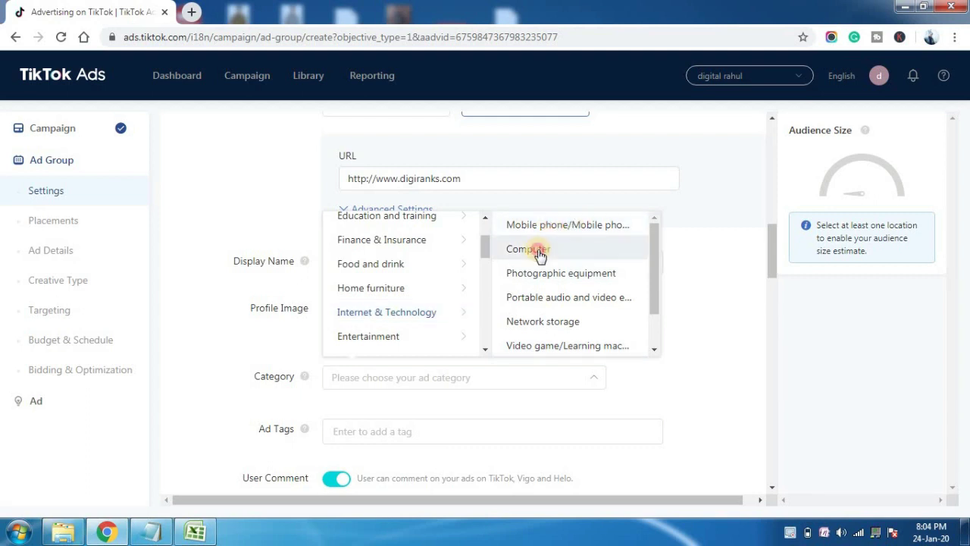
{"action": "left_click", "coordinate": [539, 252]}
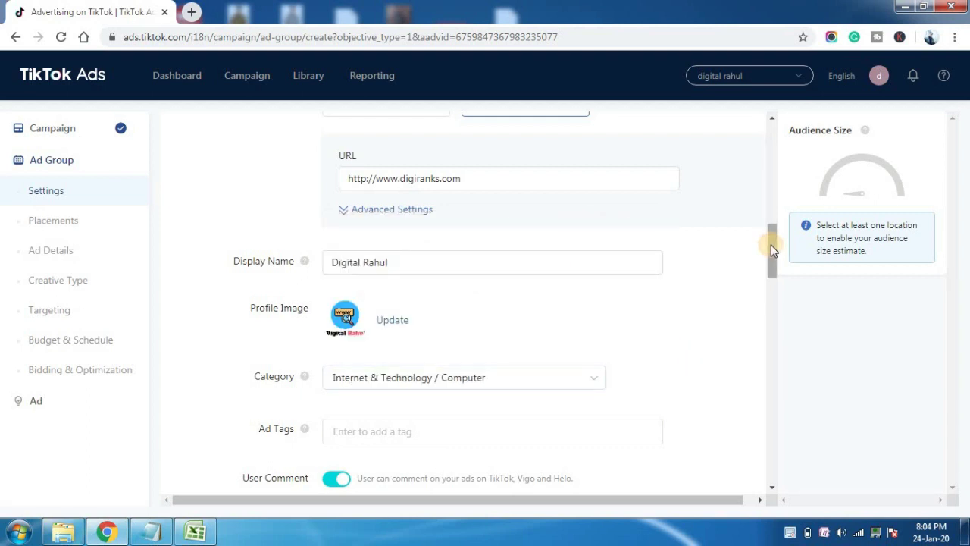
Add the ad tags "youtube video ad", "tik tok ads" and "busniuess", and turn off user comments on the ads
{"action": "mouse_move", "coordinate": [770, 250]}
{"action": "left_mouse_down"}
{"action": "mouse_move", "coordinate": [774, 273]}
{"action": "mouse_move", "coordinate": [772, 254]}
{"action": "left_mouse_up"}
{"action": "left_click", "coordinate": [520, 285]}
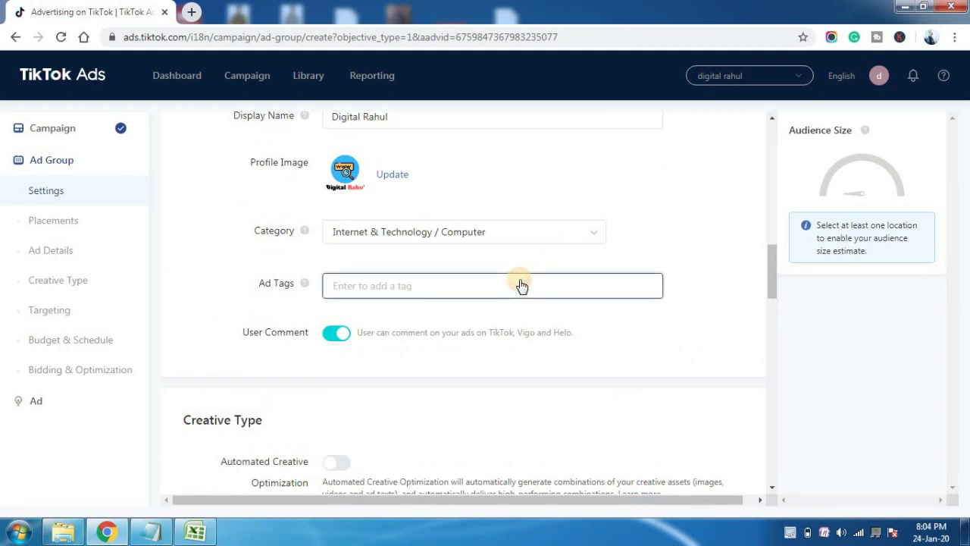
{"action": "type", "text": "youtube video ad"}
{"action": "key", "text": "Return"}
{"action": "left_click", "coordinate": [536, 286]}
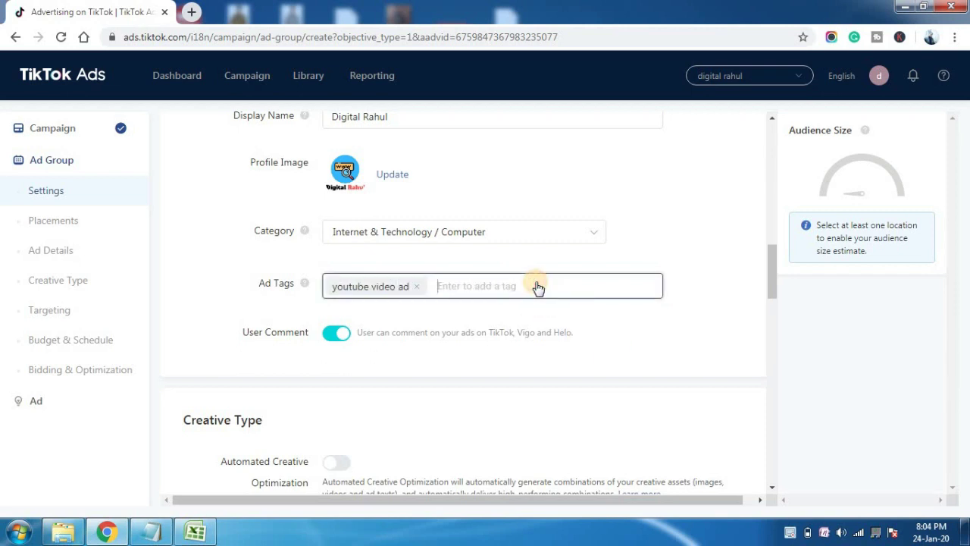
{"action": "type", "text": "tik tok ads"}
{"action": "key", "text": "Return"}
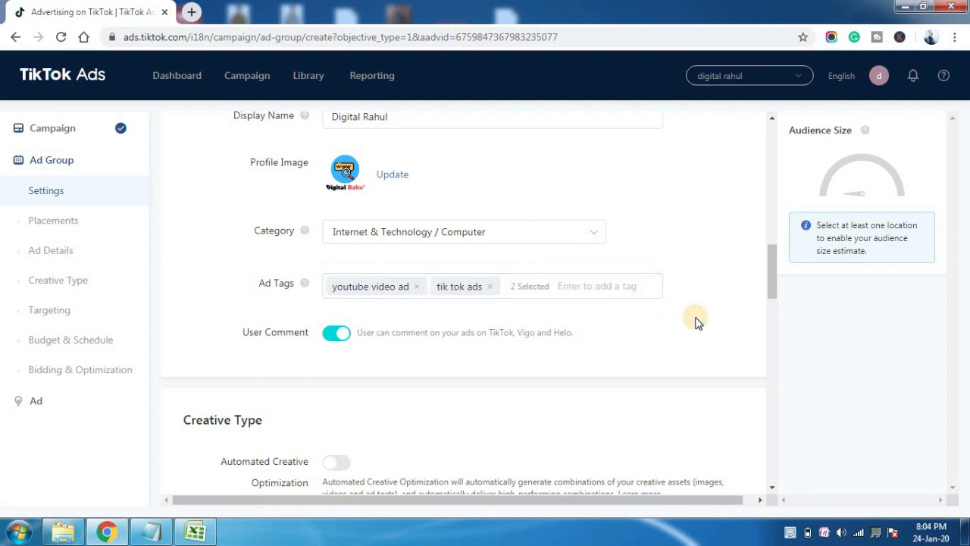
{"action": "left_click", "coordinate": [552, 291]}
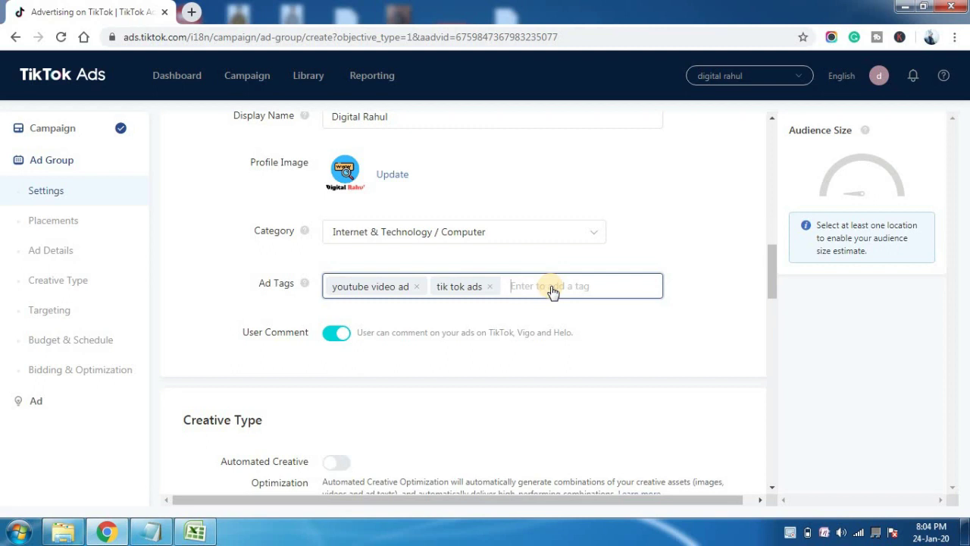
{"action": "type", "text": "busniuess"}
{"action": "key", "text": "Return"}
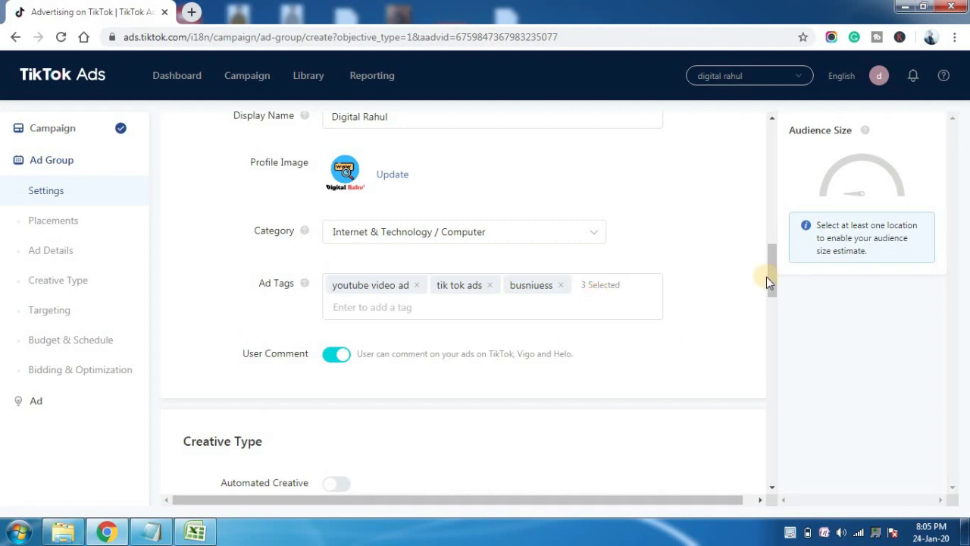
{"action": "left_click_drag", "start_coordinate": [771, 270], "coordinate": [771, 286]}
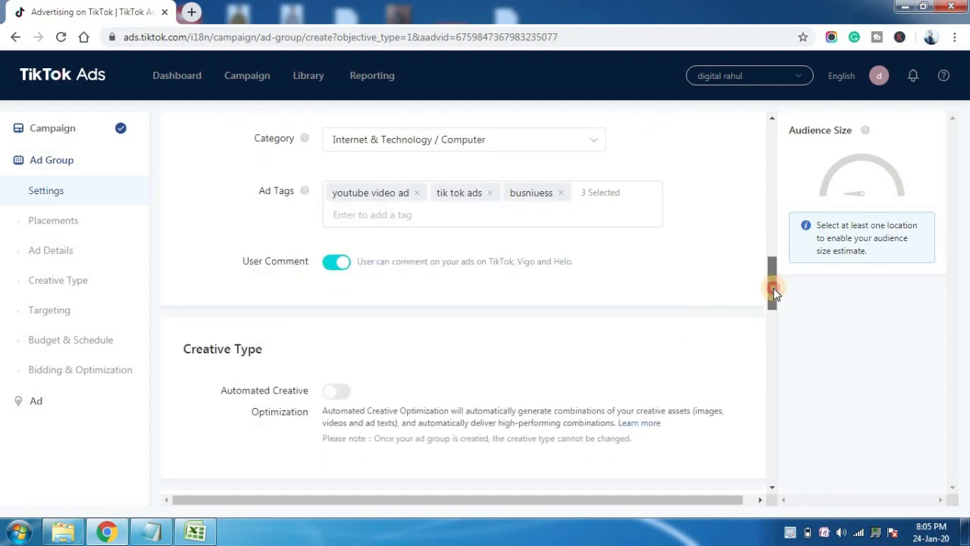
{"action": "left_click", "coordinate": [345, 271]}
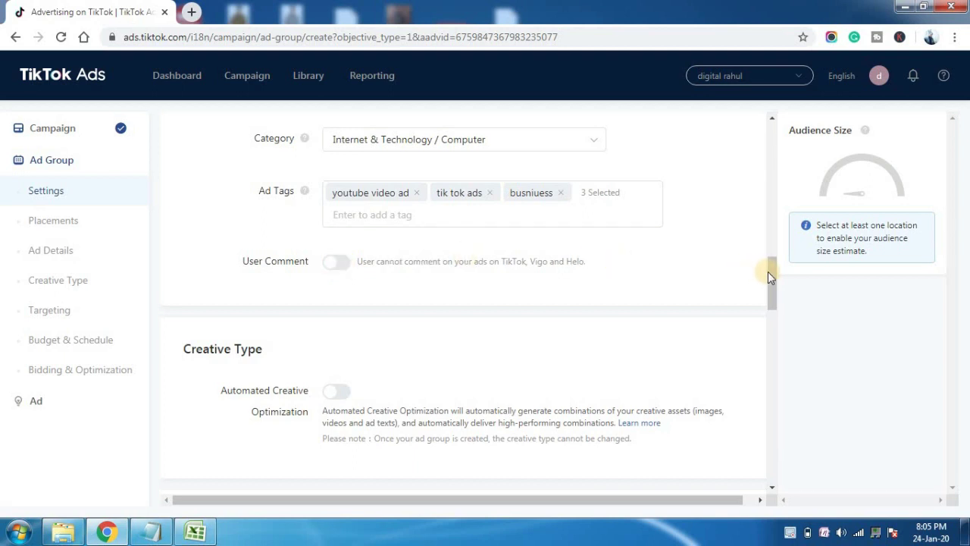
Set the target location to all of India in the ad group's demographics
{"action": "left_click_drag", "start_coordinate": [768, 272], "coordinate": [773, 325]}
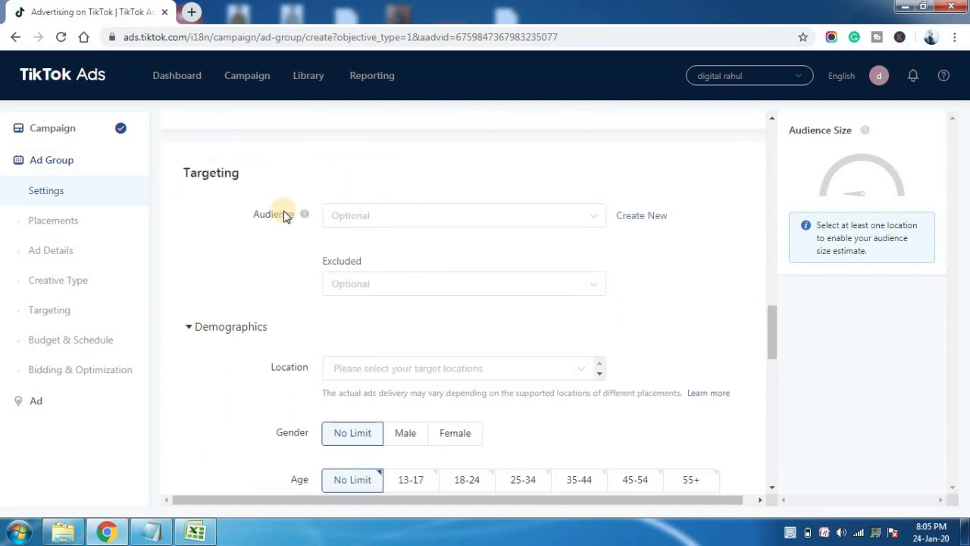
{"action": "mouse_move", "coordinate": [310, 219]}
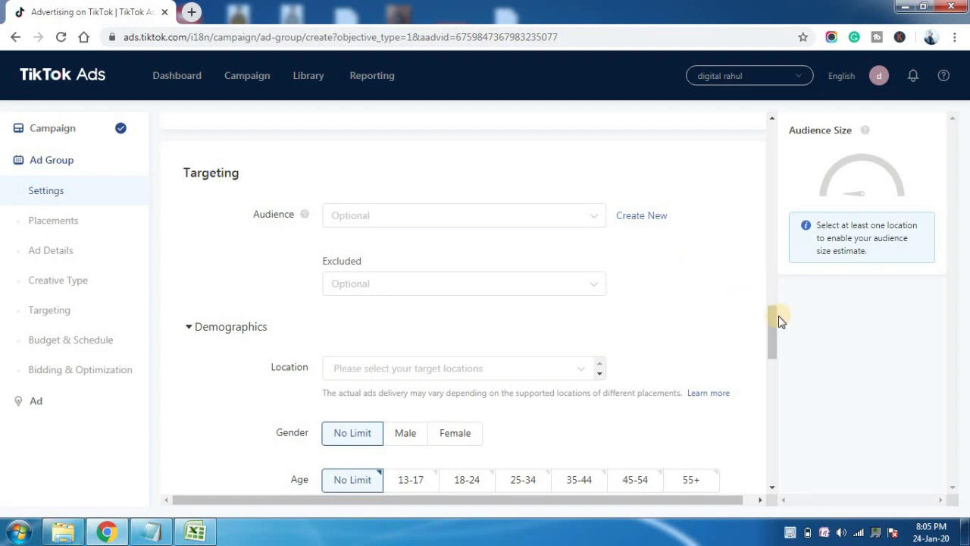
{"action": "scroll", "coordinate": [771, 322], "scroll_direction": "down", "scroll_amount": 1}
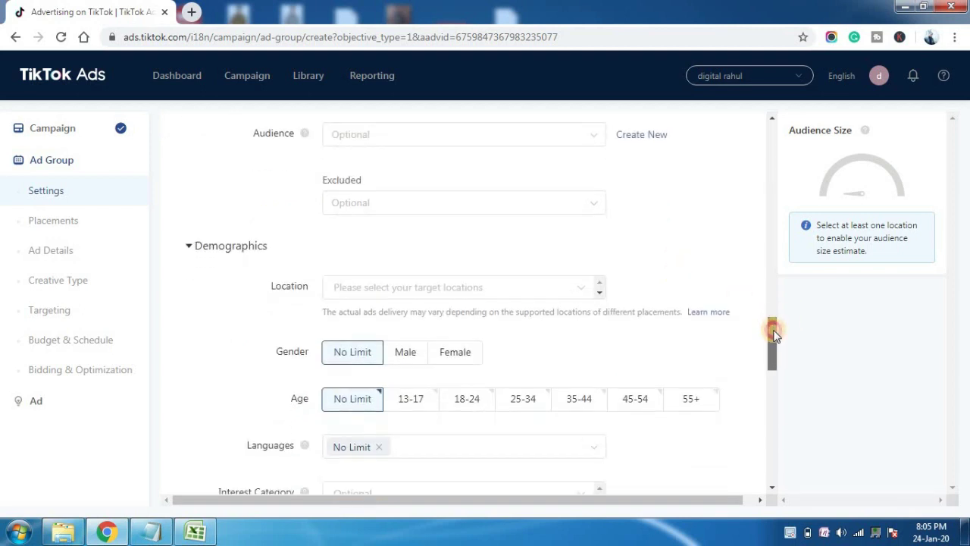
{"action": "left_click", "coordinate": [448, 288]}
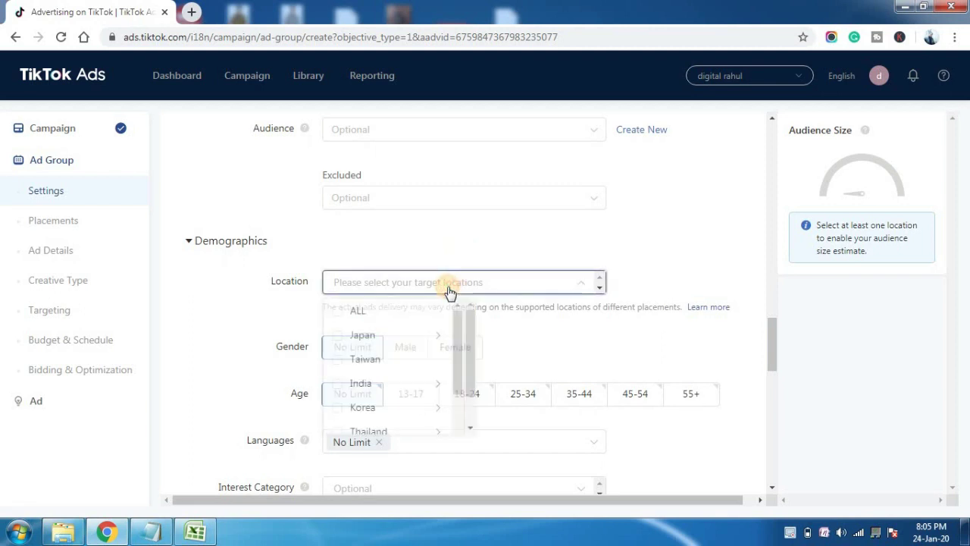
{"action": "left_click", "coordinate": [338, 385]}
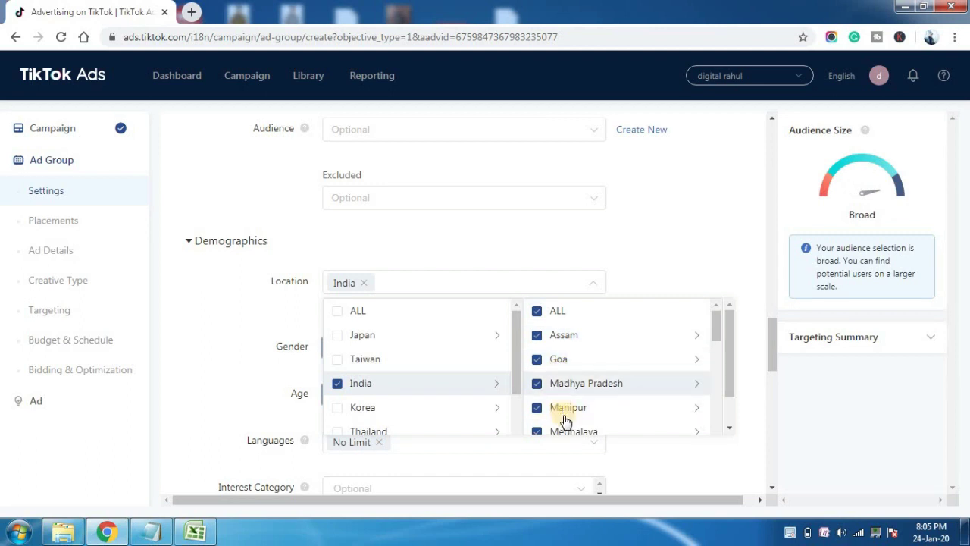
{"action": "left_click", "coordinate": [670, 251]}
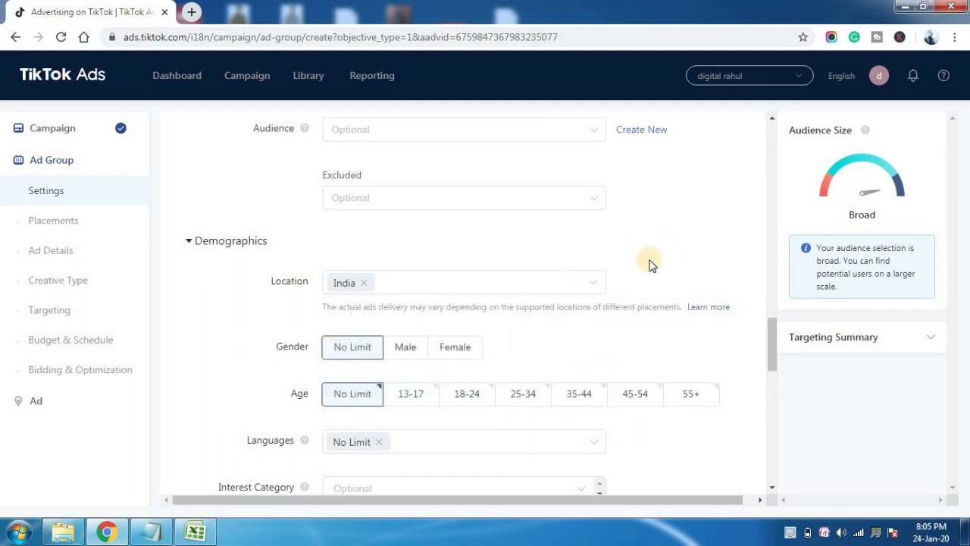
Limit the targeted age groups to 18-24 and 25-34
{"action": "scroll", "coordinate": [777, 342], "scroll_direction": "down", "scroll_amount": 1}
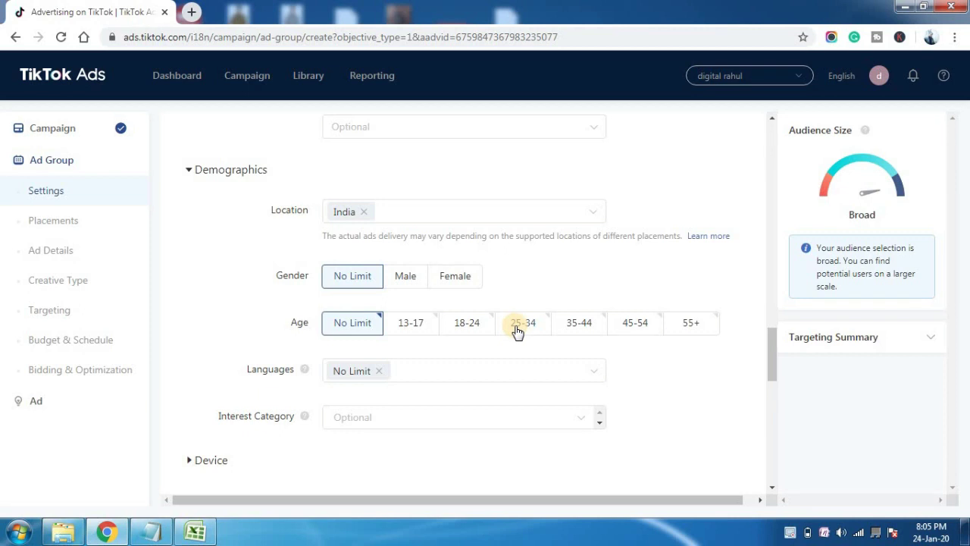
{"action": "left_click", "coordinate": [470, 327]}
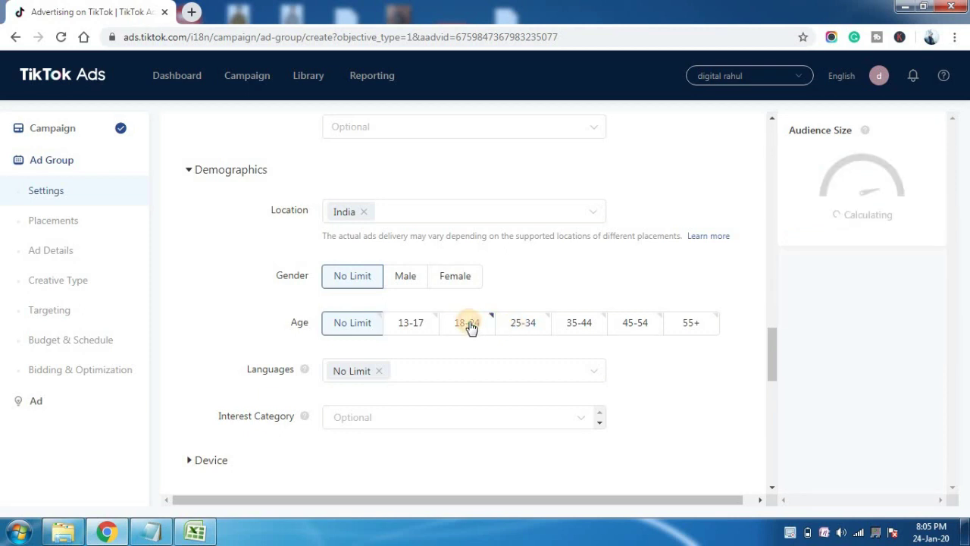
{"action": "left_click", "coordinate": [536, 325]}
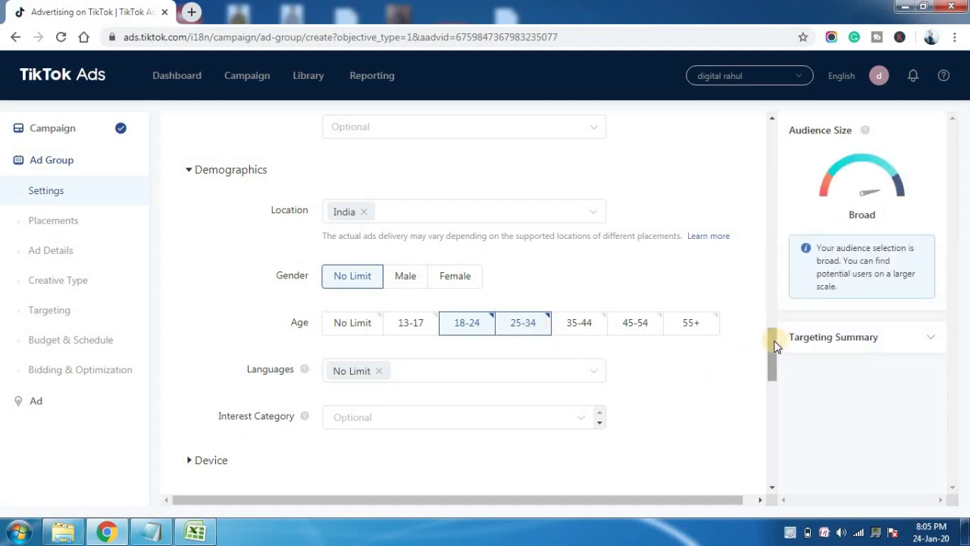
Replace the No Limit language targeting with English and Hindi
{"action": "left_click_drag", "start_coordinate": [773, 340], "coordinate": [773, 366]}
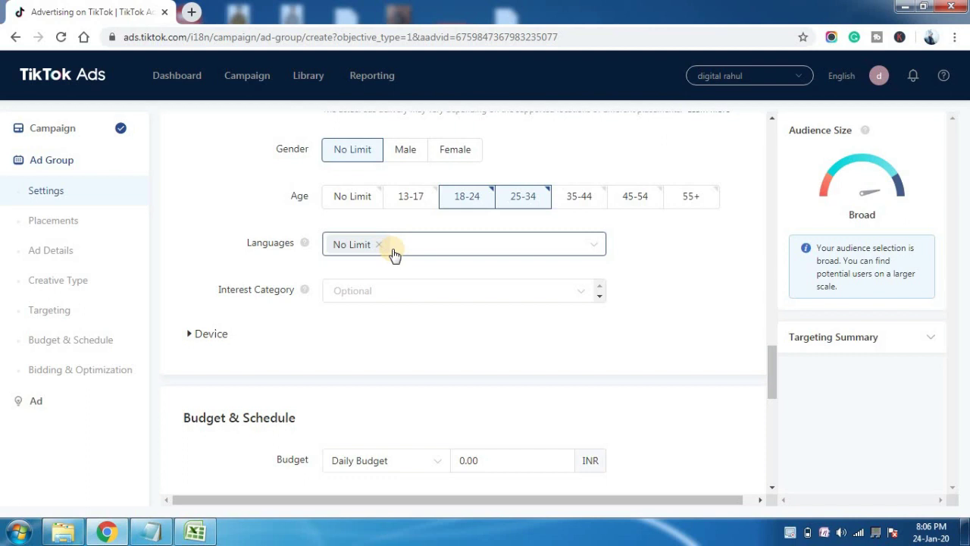
{"action": "left_click", "coordinate": [513, 254]}
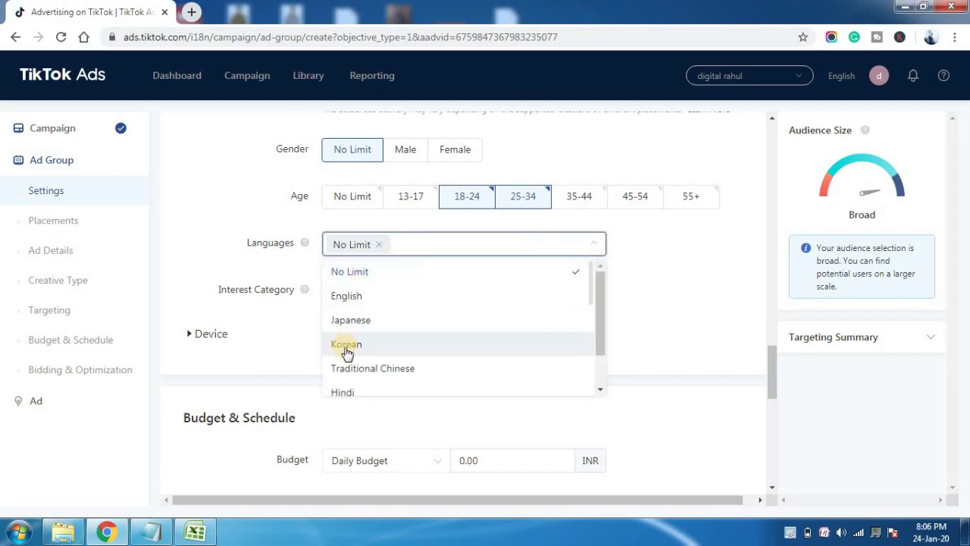
{"action": "left_click_drag", "start_coordinate": [642, 297], "coordinate": [682, 262]}
{"action": "left_click", "coordinate": [682, 261]}
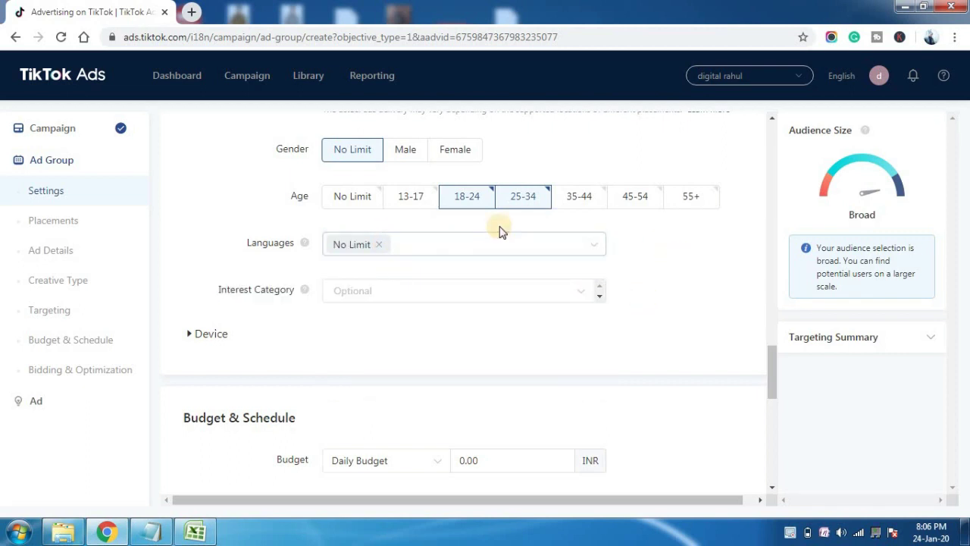
{"action": "left_click", "coordinate": [385, 246]}
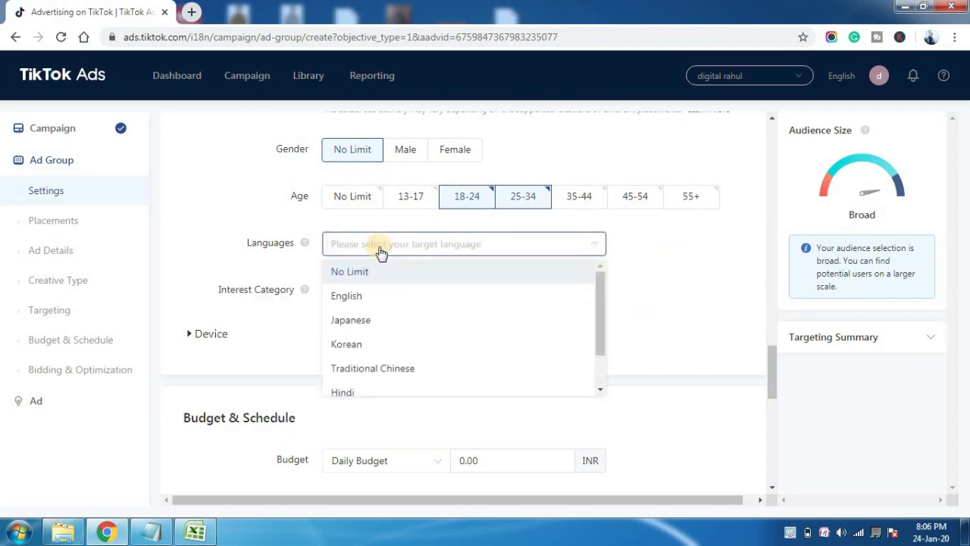
{"action": "left_click", "coordinate": [364, 296]}
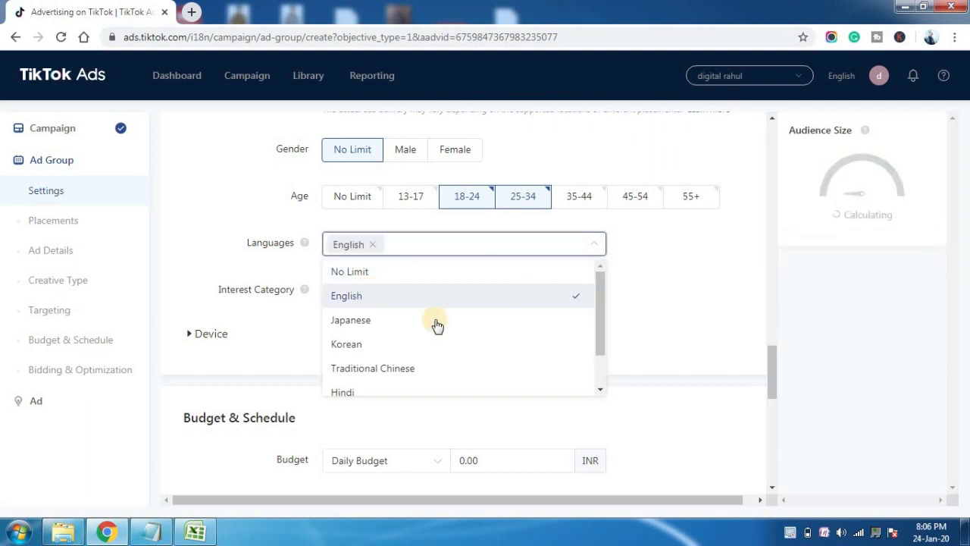
{"action": "left_click", "coordinate": [340, 396]}
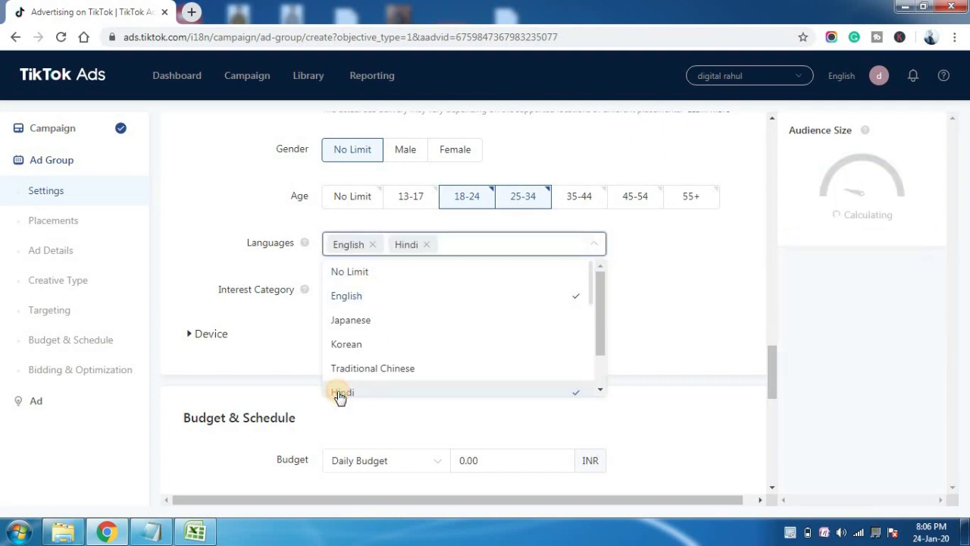
{"action": "left_click", "coordinate": [681, 289]}
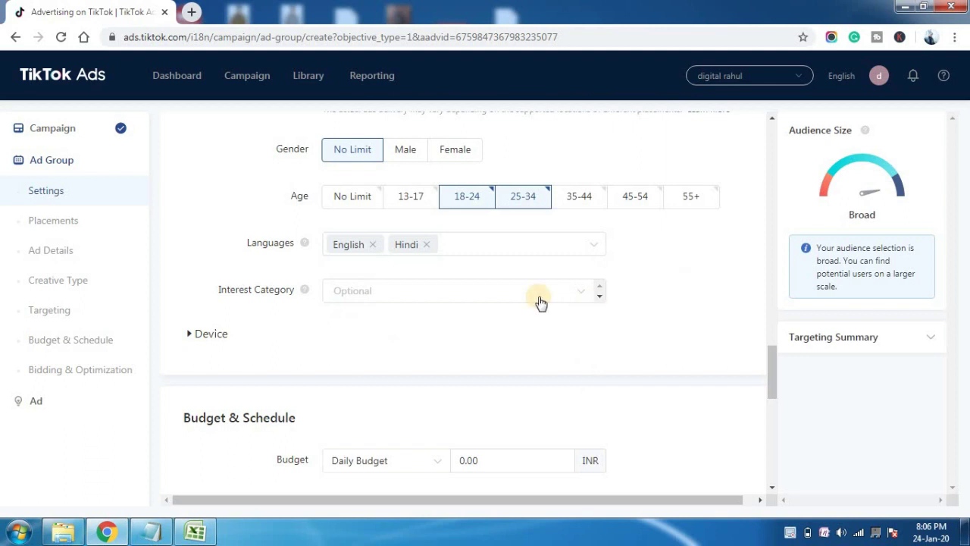
Select Tech & Electronics and Education as the ad group's interest categories, and expand the device targeting options
{"action": "left_click", "coordinate": [451, 294]}
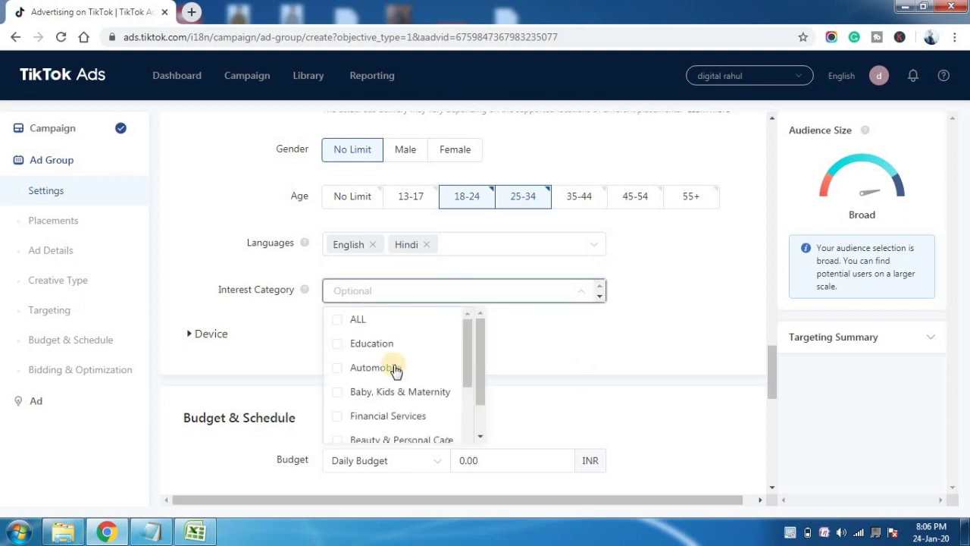
{"action": "left_click_drag", "start_coordinate": [465, 346], "coordinate": [464, 373]}
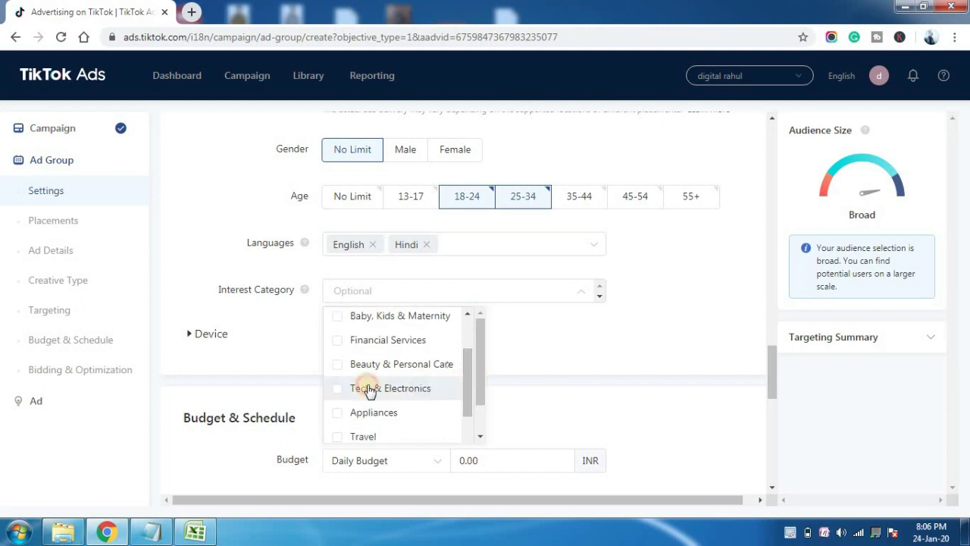
{"action": "left_click", "coordinate": [338, 389]}
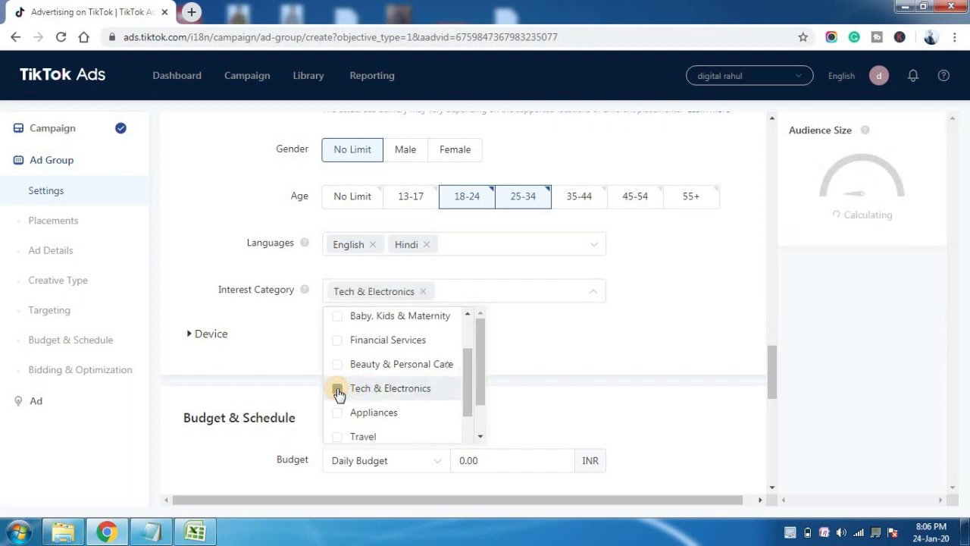
{"action": "left_click_drag", "start_coordinate": [462, 385], "coordinate": [461, 362]}
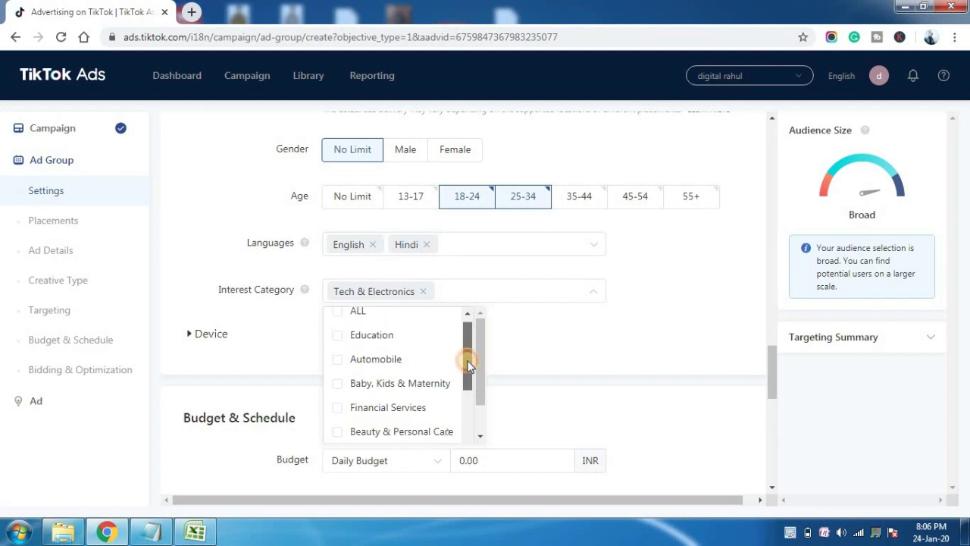
{"action": "left_click", "coordinate": [343, 338]}
{"action": "left_click", "coordinate": [552, 335]}
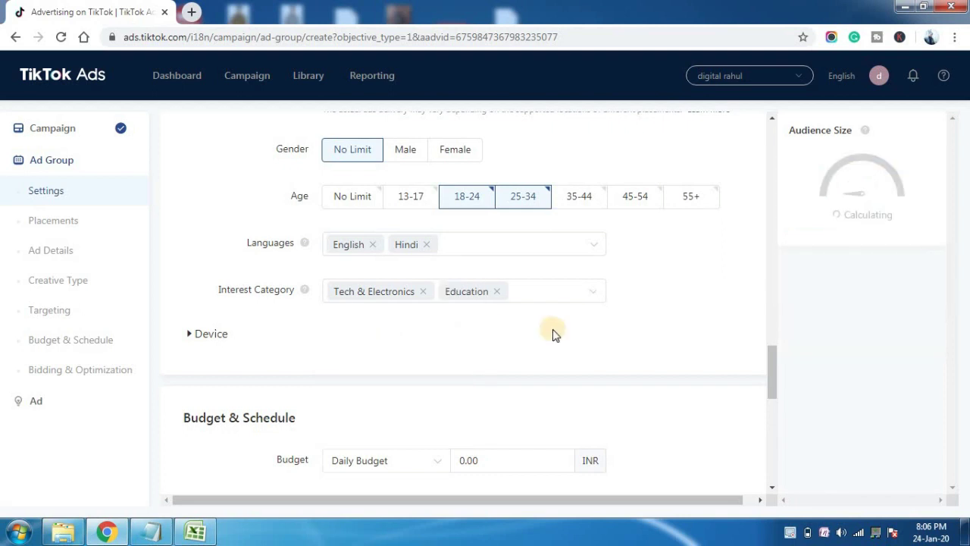
{"action": "left_click", "coordinate": [195, 333]}
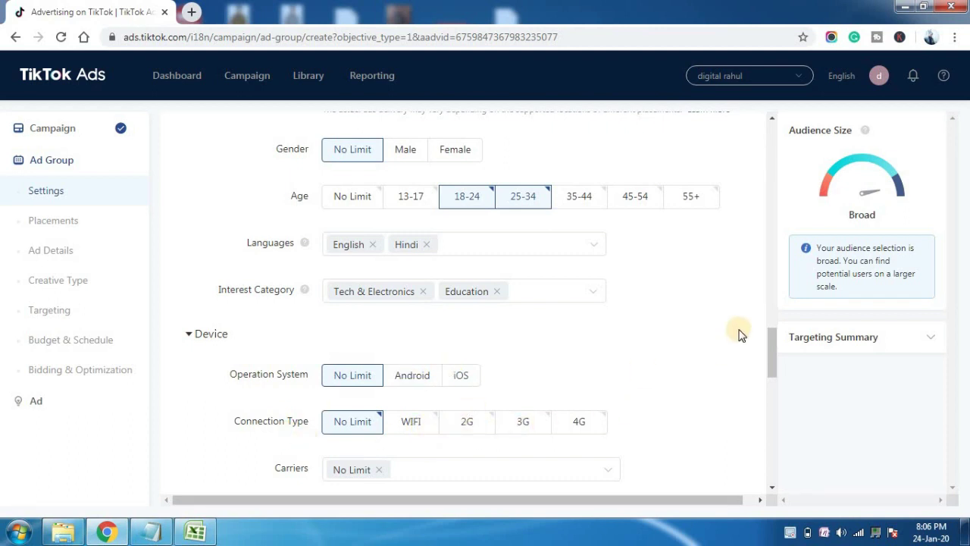
{"action": "left_click_drag", "start_coordinate": [770, 341], "coordinate": [770, 366]}
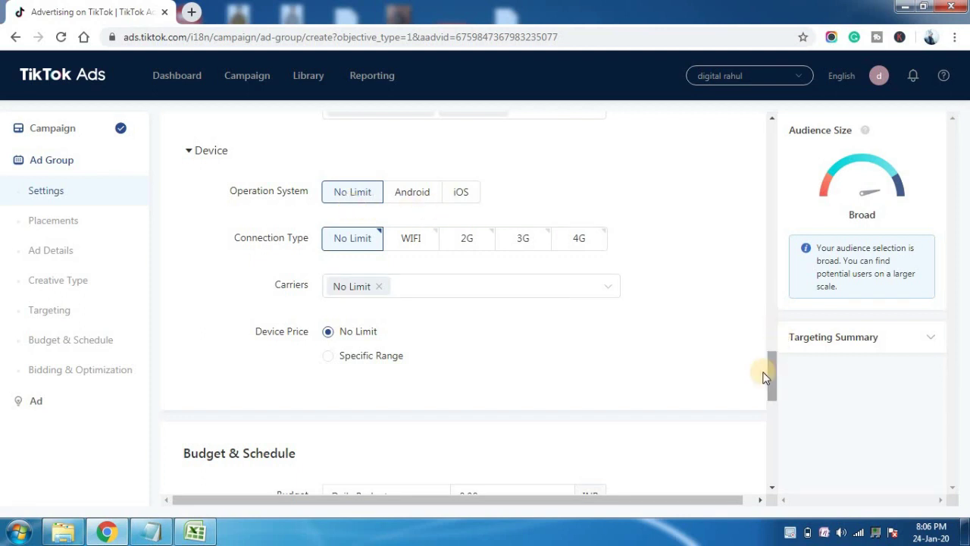
Set the ad group's daily budget to 2000 INR and switch the dayparting to Select Specific Time
{"action": "left_click_drag", "start_coordinate": [768, 372], "coordinate": [770, 414]}
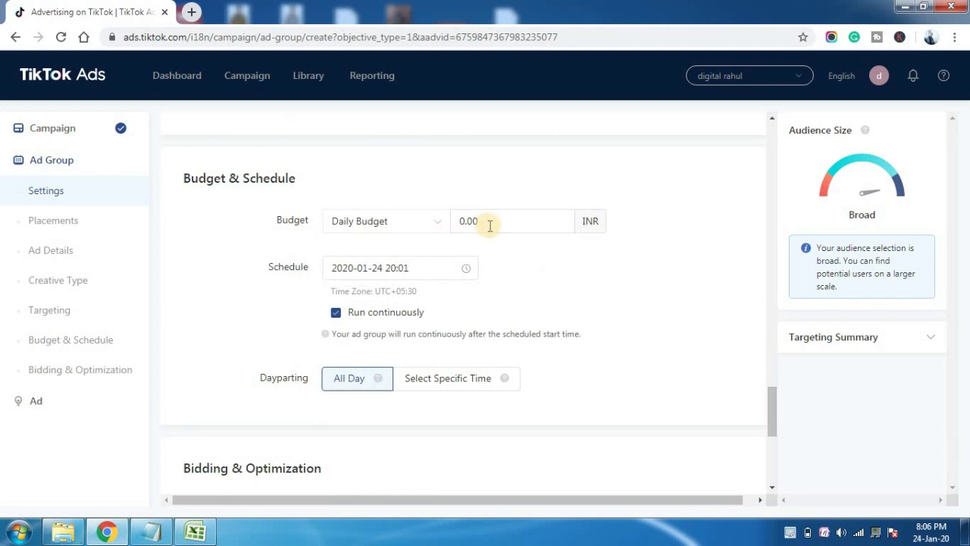
{"action": "left_click", "coordinate": [466, 221]}
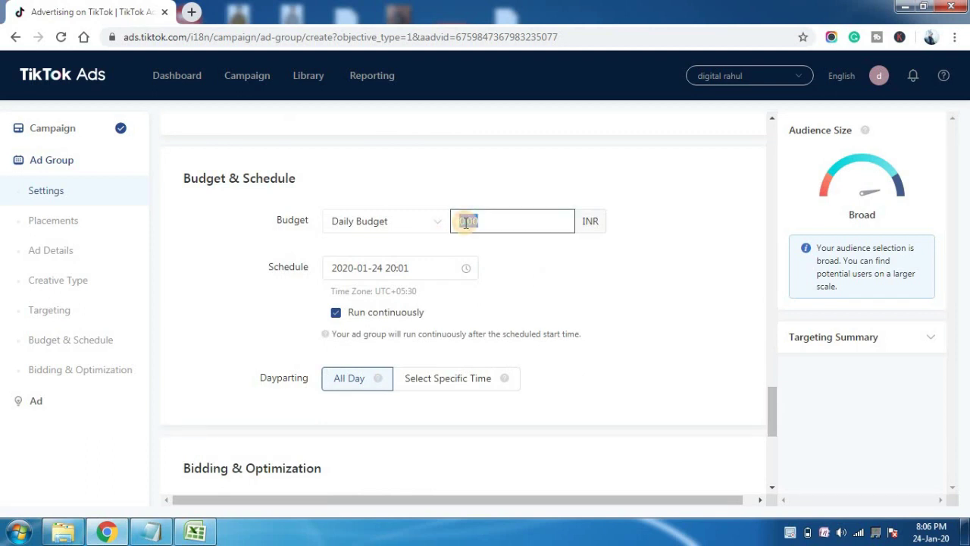
{"action": "left_click", "coordinate": [665, 268]}
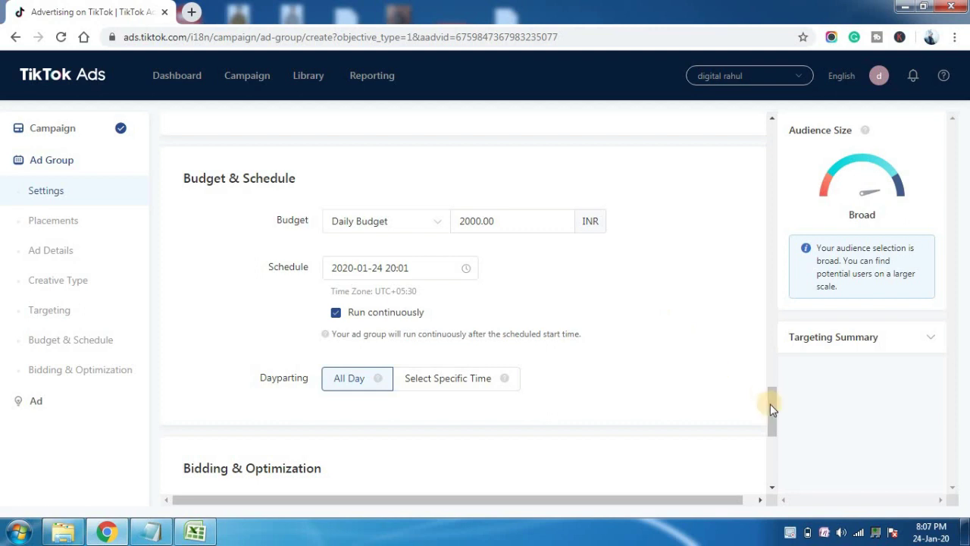
{"action": "left_click_drag", "start_coordinate": [771, 404], "coordinate": [769, 422]}
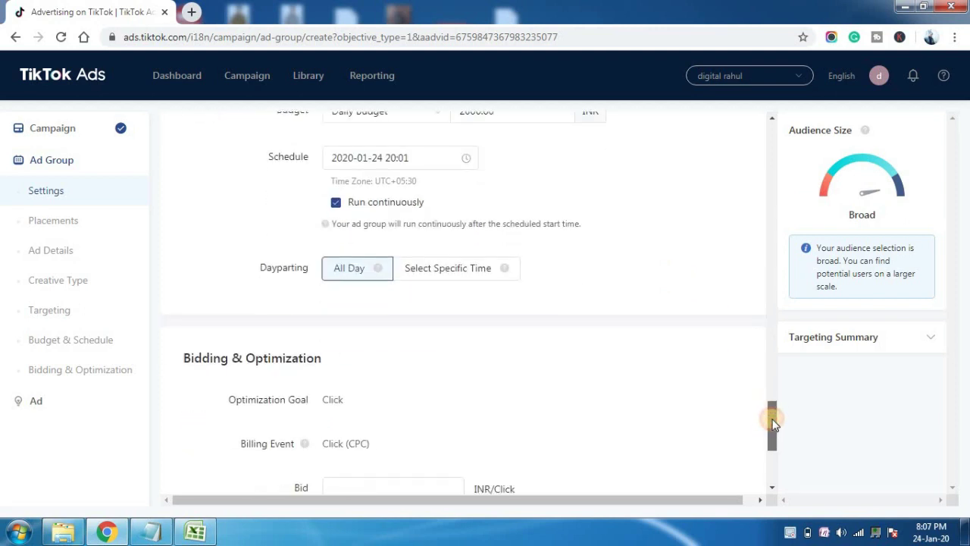
{"action": "left_click", "coordinate": [441, 268]}
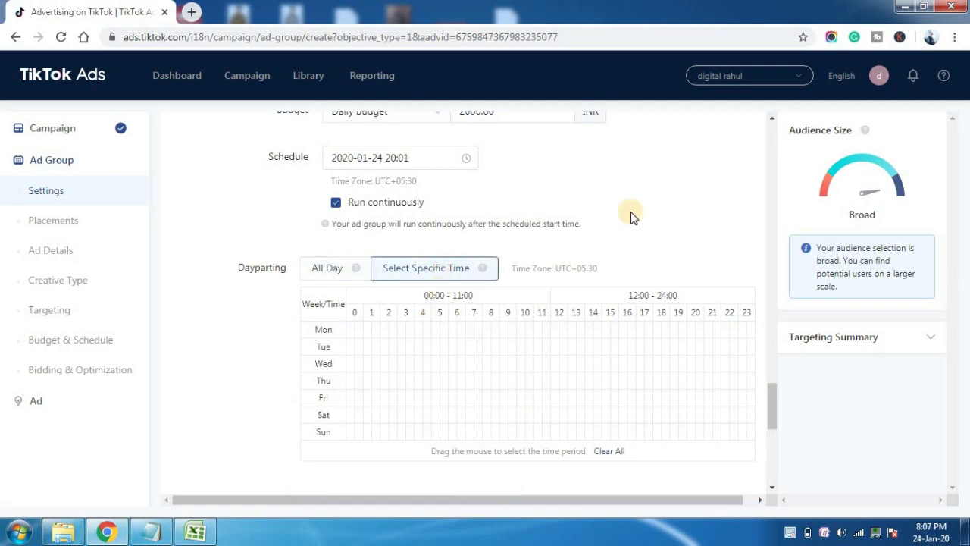
Set the bid to 0.50 INR per click in the bidding and optimization settings
{"action": "left_click_drag", "start_coordinate": [769, 404], "coordinate": [769, 456]}
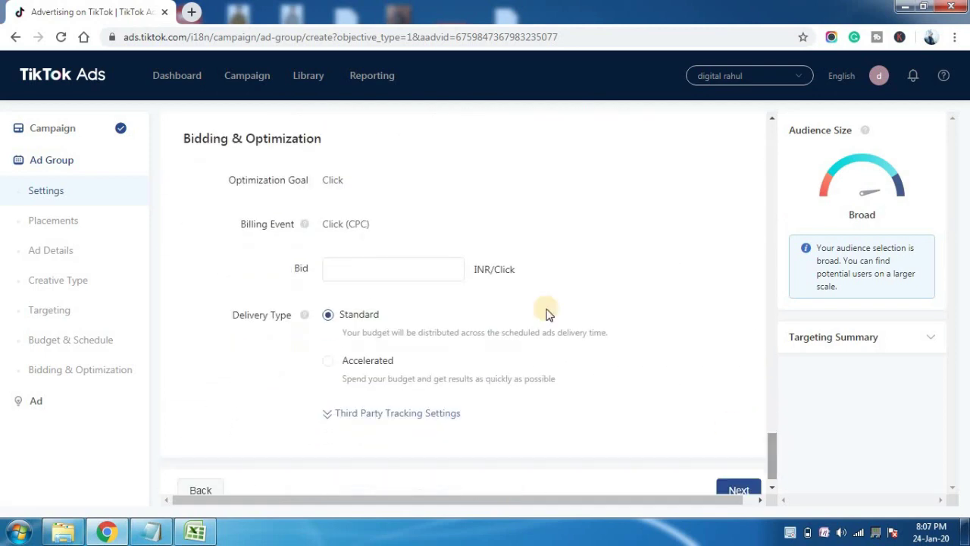
{"action": "left_click", "coordinate": [410, 267]}
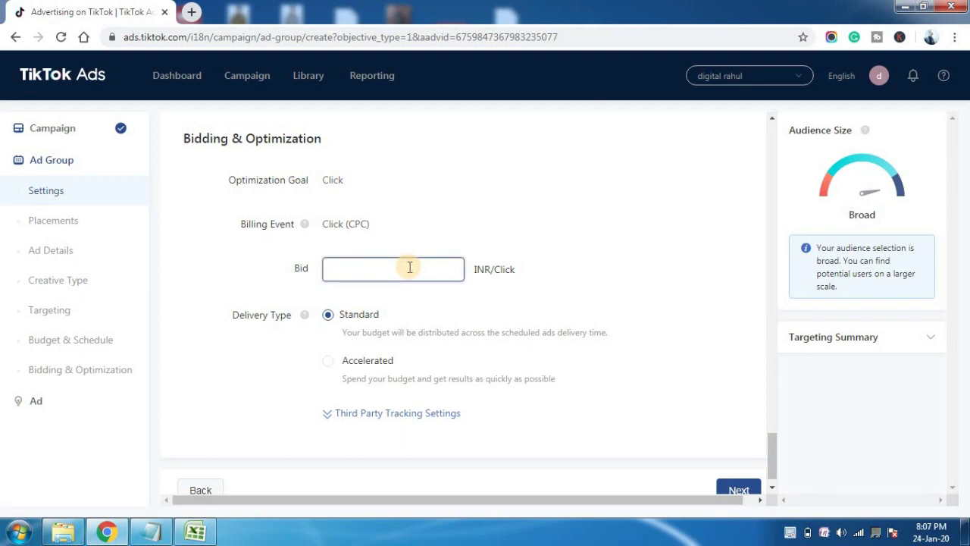
{"action": "type", "text": "0"}
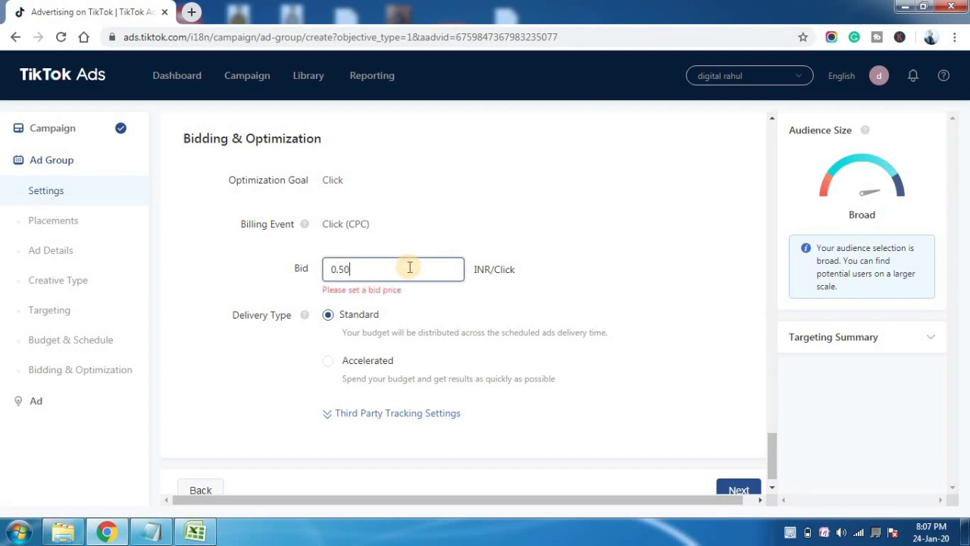
{"action": "type", "text": ".50"}
{"action": "left_click", "coordinate": [563, 313]}
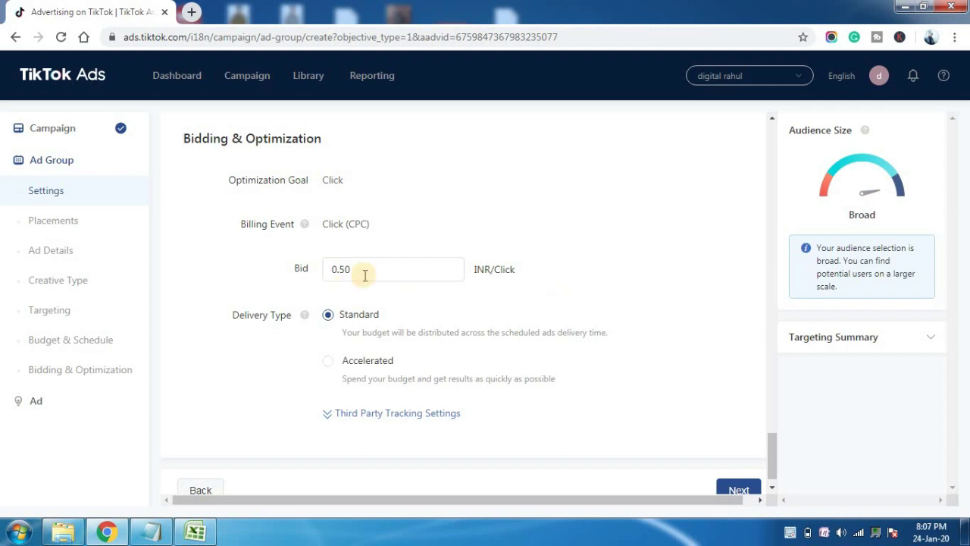
{"action": "left_click", "coordinate": [353, 269]}
{"action": "left_click", "coordinate": [572, 293]}
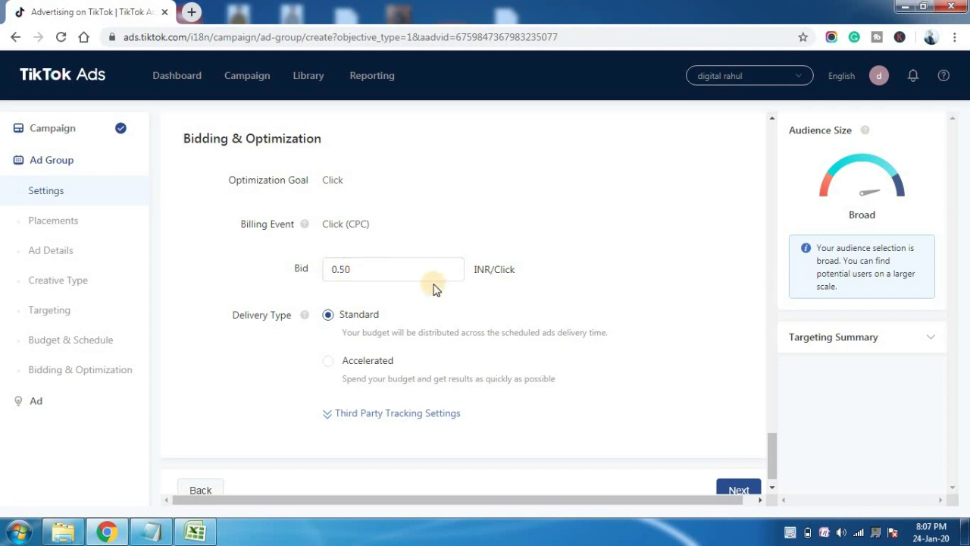
Choose Standard as the delivery type and proceed from the ad group to ad creation
{"action": "left_click", "coordinate": [329, 362]}
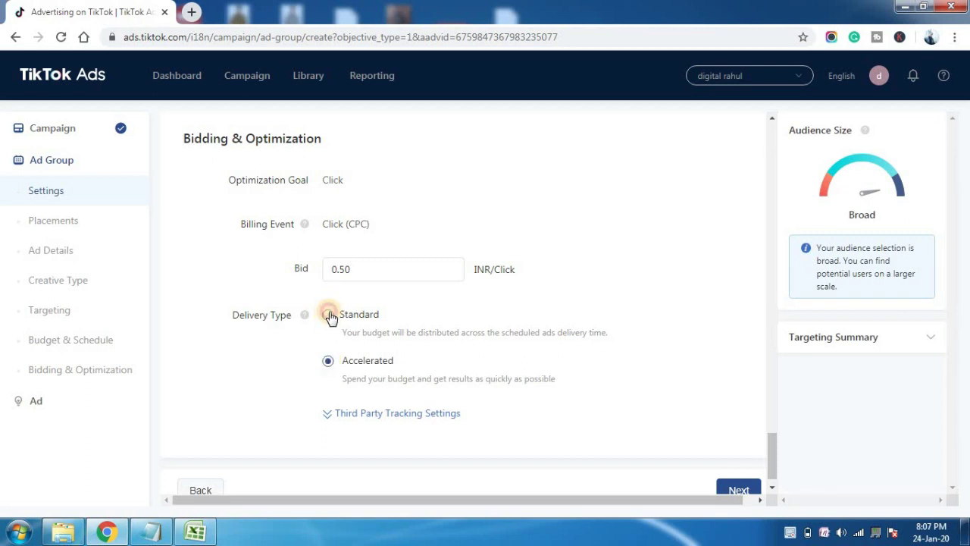
{"action": "left_click", "coordinate": [330, 315]}
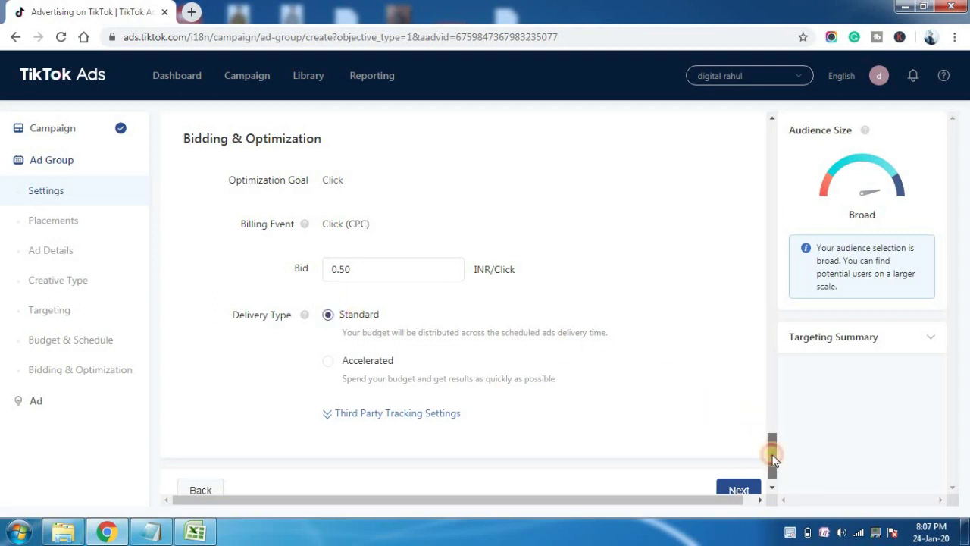
{"action": "left_click_drag", "start_coordinate": [773, 458], "coordinate": [773, 461]}
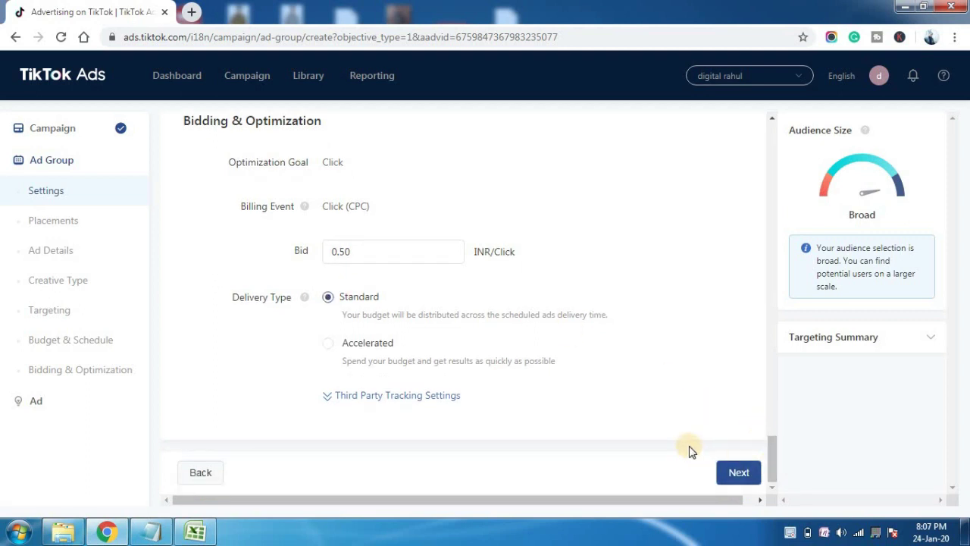
{"action": "left_click", "coordinate": [736, 480]}
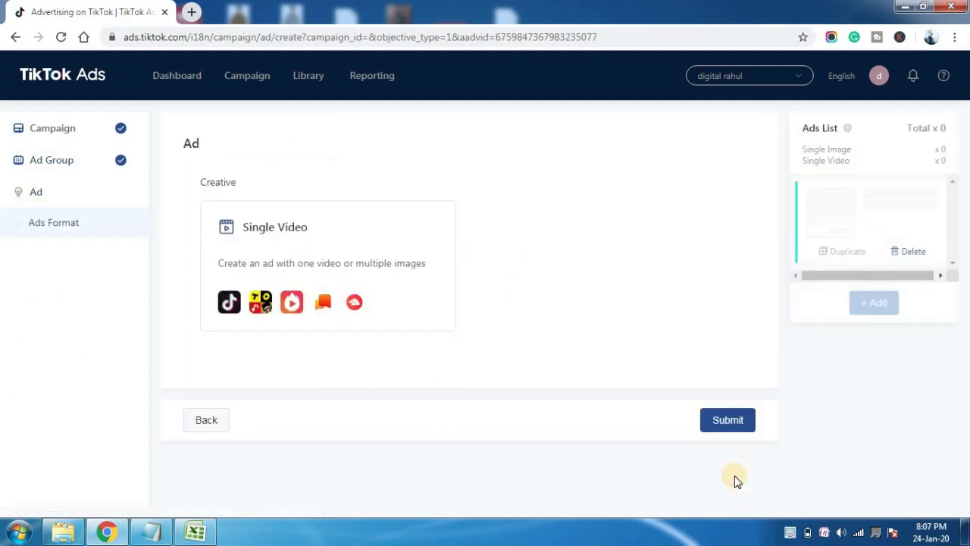
Choose the Single Video format, upload "Tik tok video ads.mp4" from the desktop, and play its preview
{"action": "left_click", "coordinate": [275, 236]}
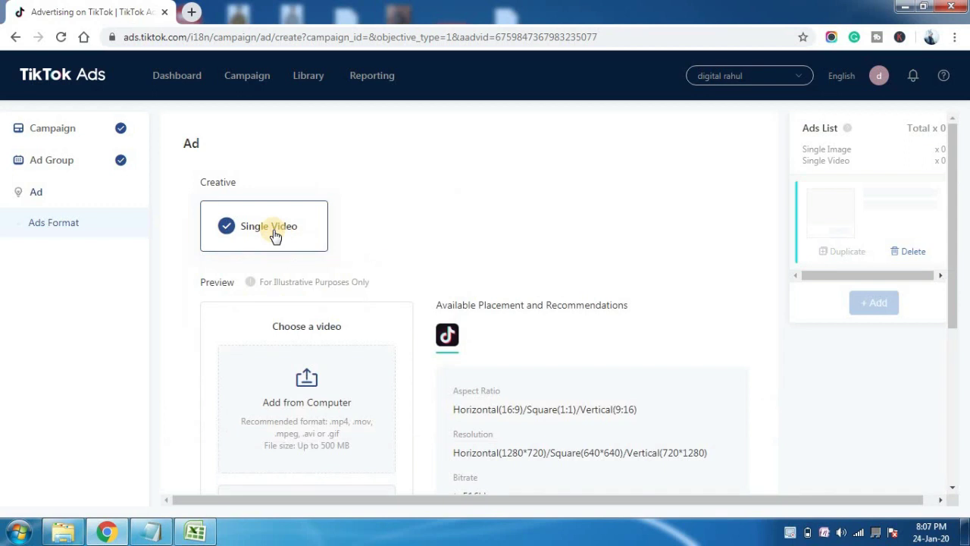
{"action": "left_click", "coordinate": [305, 390]}
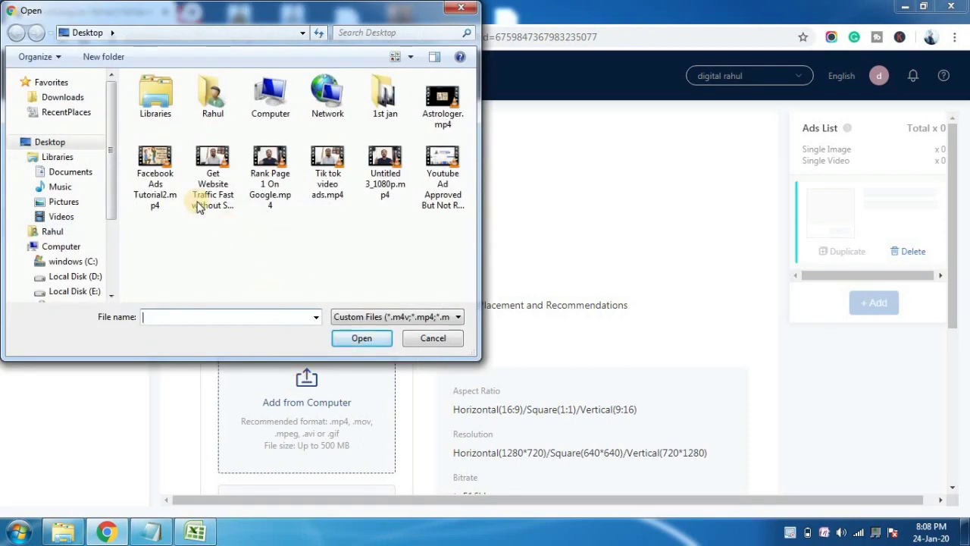
{"action": "left_click", "coordinate": [53, 143]}
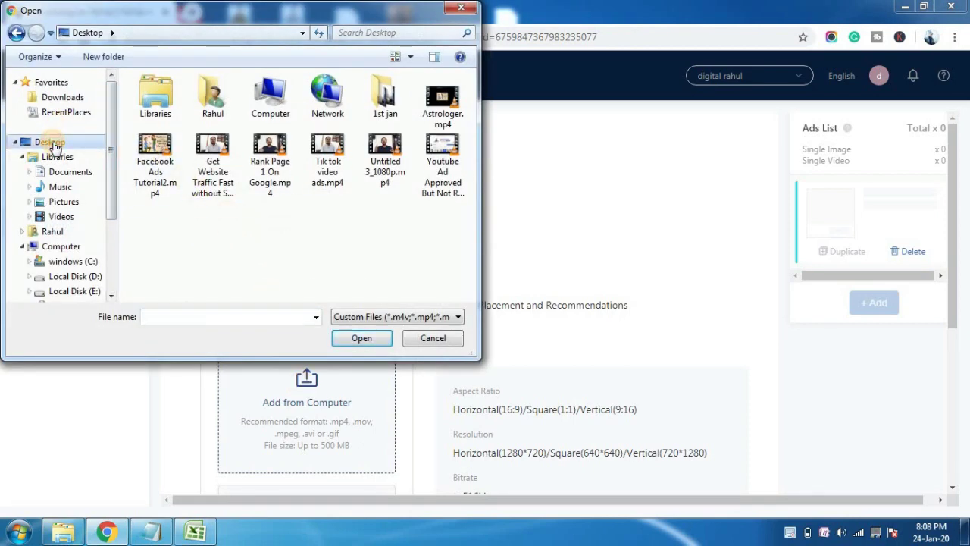
{"action": "left_click", "coordinate": [327, 159]}
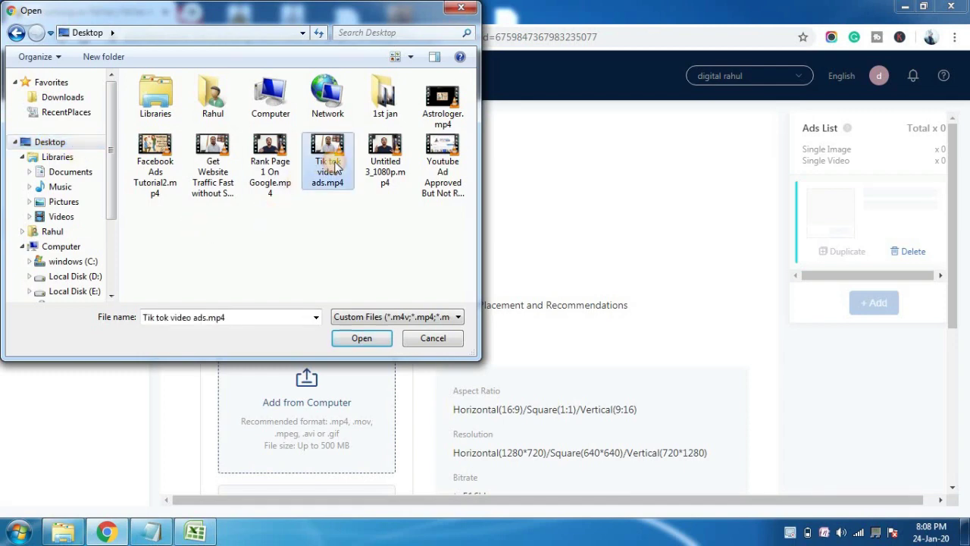
{"action": "left_click", "coordinate": [362, 340]}
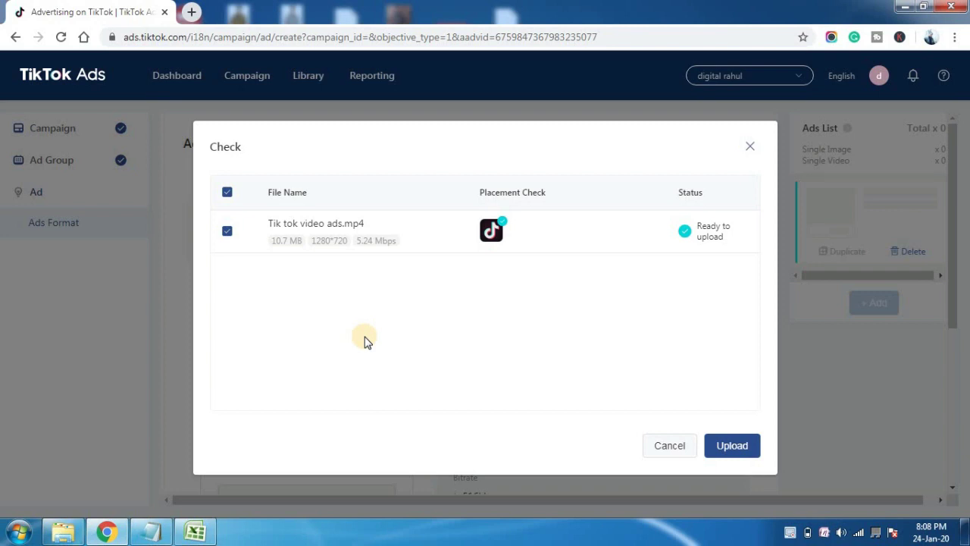
{"action": "left_click", "coordinate": [724, 446]}
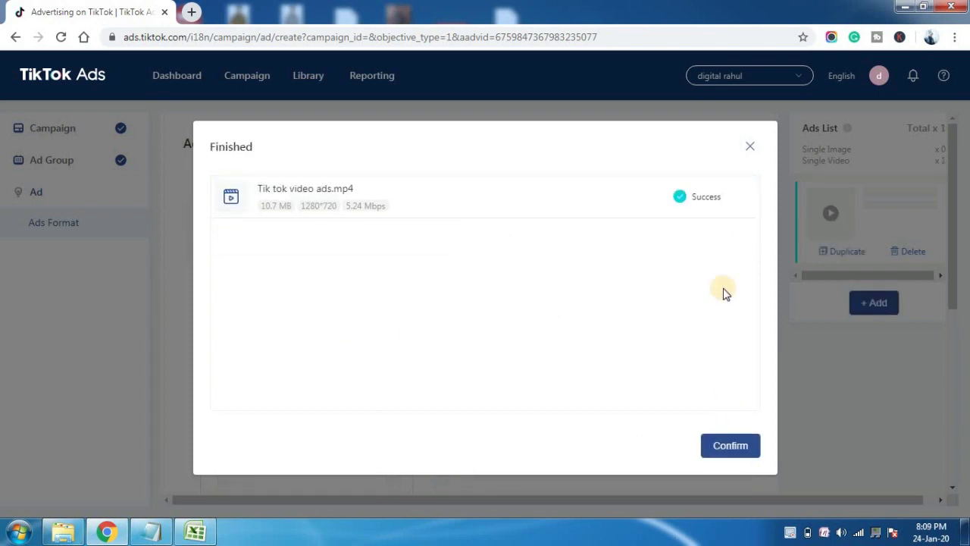
{"action": "left_click", "coordinate": [728, 447]}
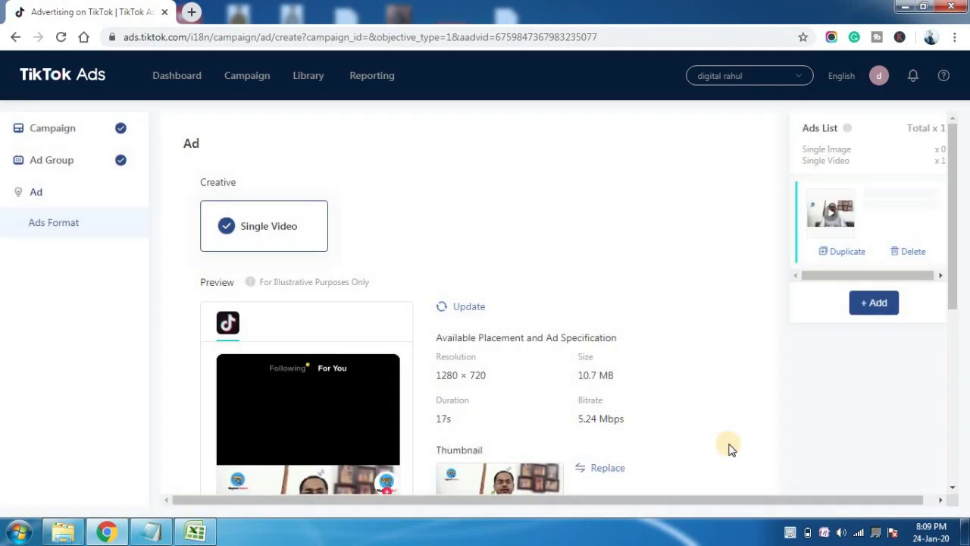
{"action": "left_click_drag", "start_coordinate": [955, 271], "coordinate": [952, 372]}
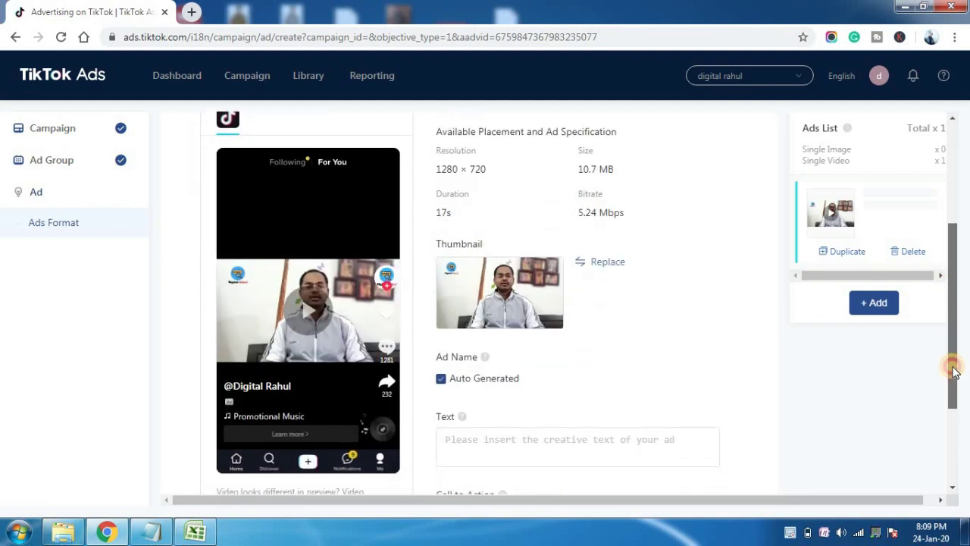
{"action": "left_click", "coordinate": [310, 319]}
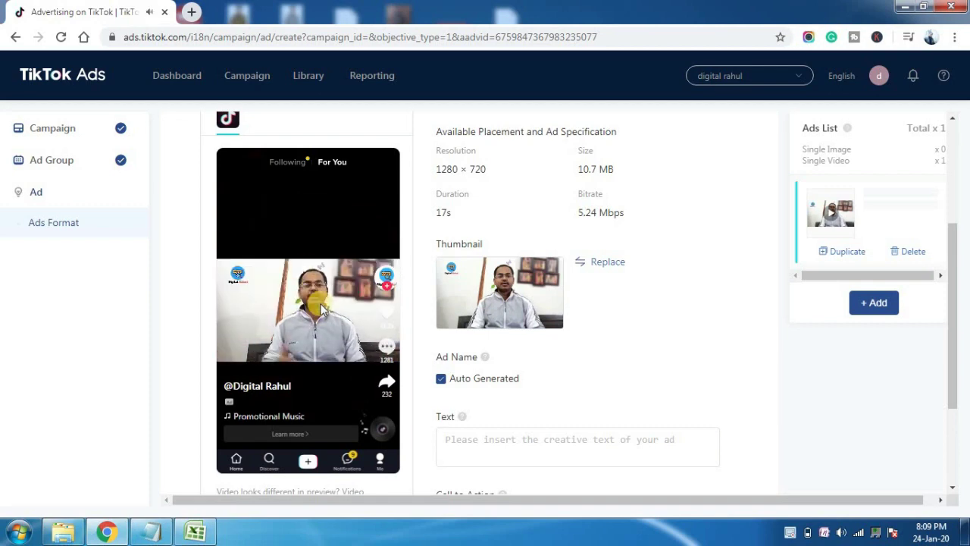
Enter "How to create tik tok ads" as the creative text of the video ad
{"action": "left_click", "coordinate": [484, 438]}
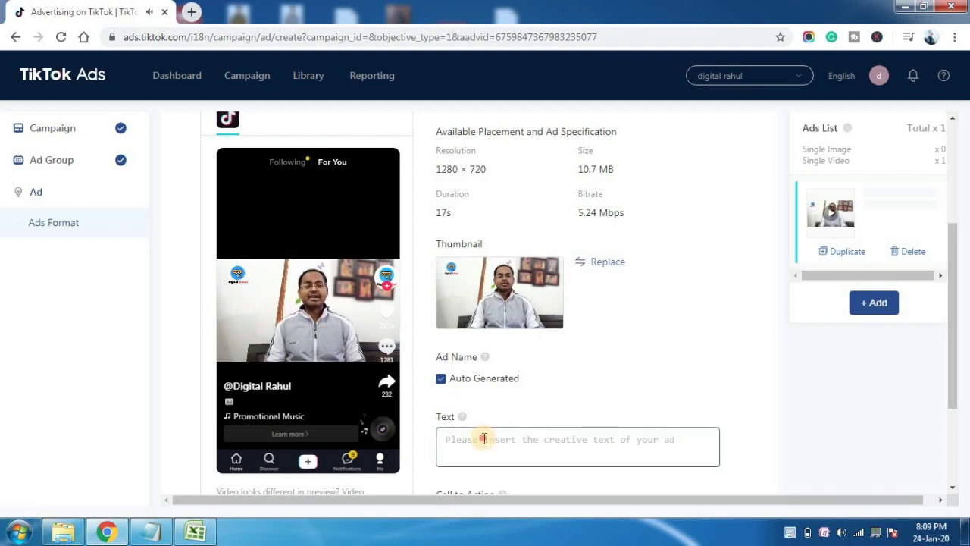
{"action": "type", "text": "Howq"}
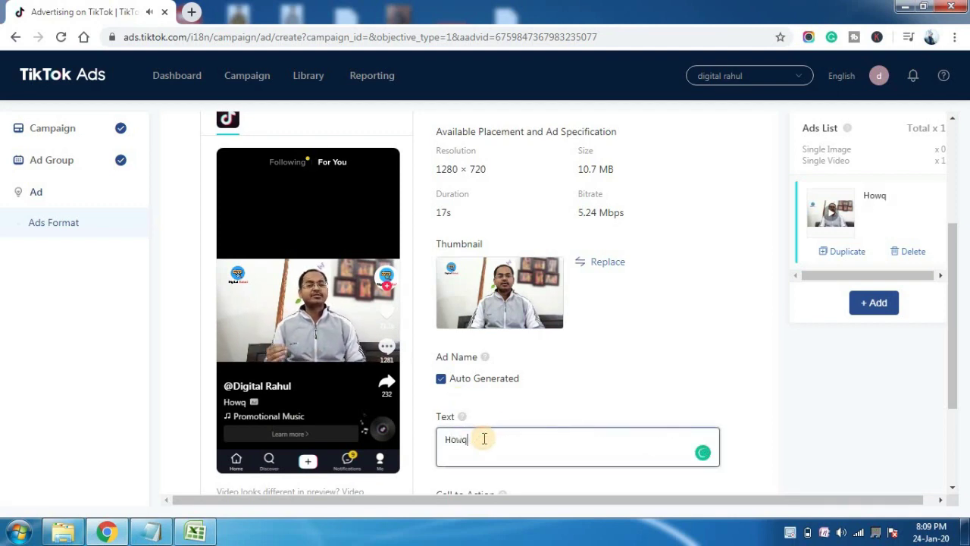
{"action": "key", "text": "BackSpace"}
{"action": "type", "text": "to create y"}
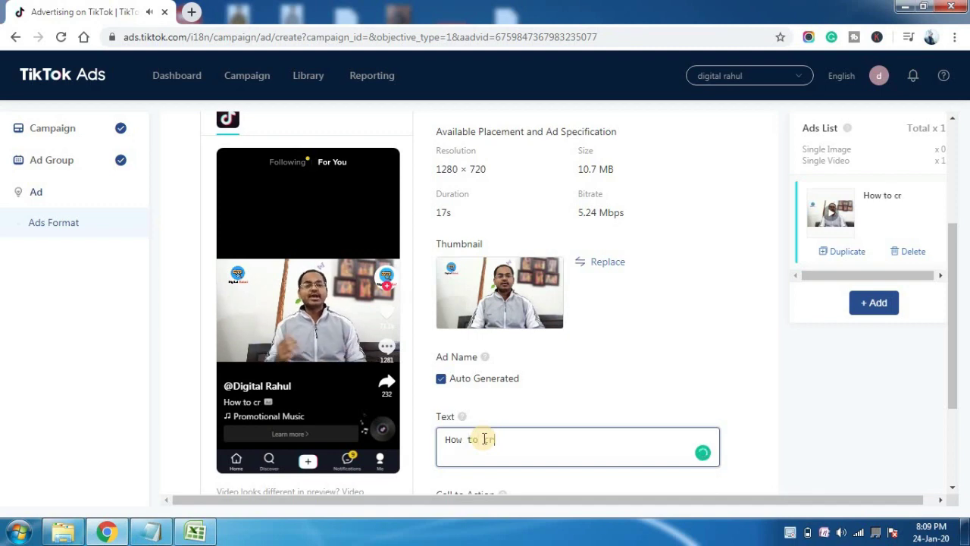
{"action": "key", "text": "BackSpace"}
{"action": "key", "text": "BackSpace"}
{"action": "type", "text": "tik"}
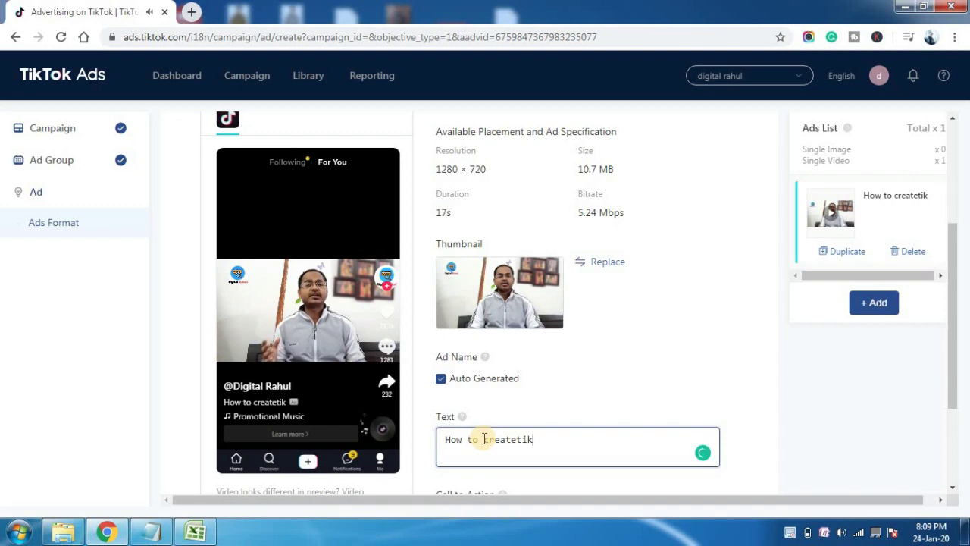
{"action": "key", "text": "BackSpace"}
{"action": "key", "text": "BackSpace"}
{"action": "key", "text": "BackSpace"}
{"action": "key", "text": "BackSpace"}
{"action": "key", "text": "BackSpace"}
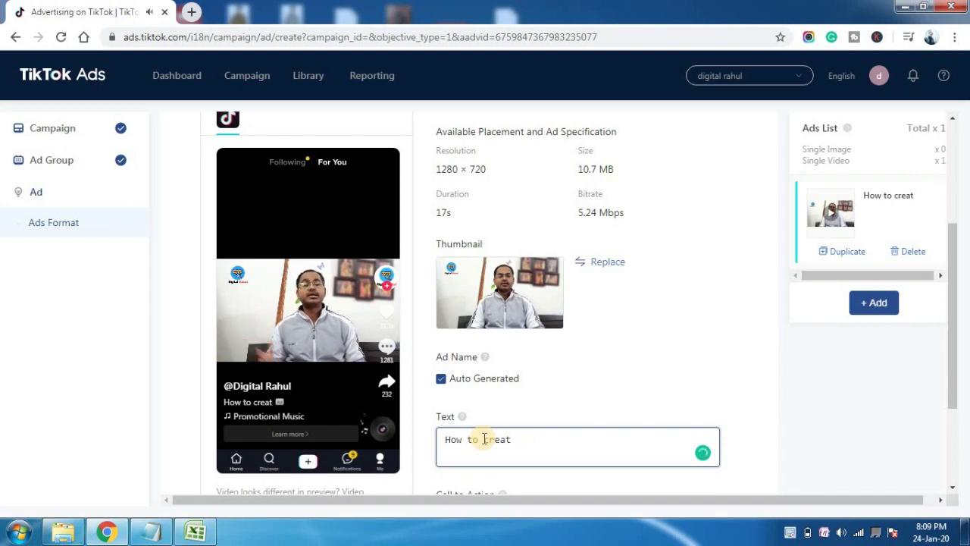
{"action": "type", "text": "e tik"}
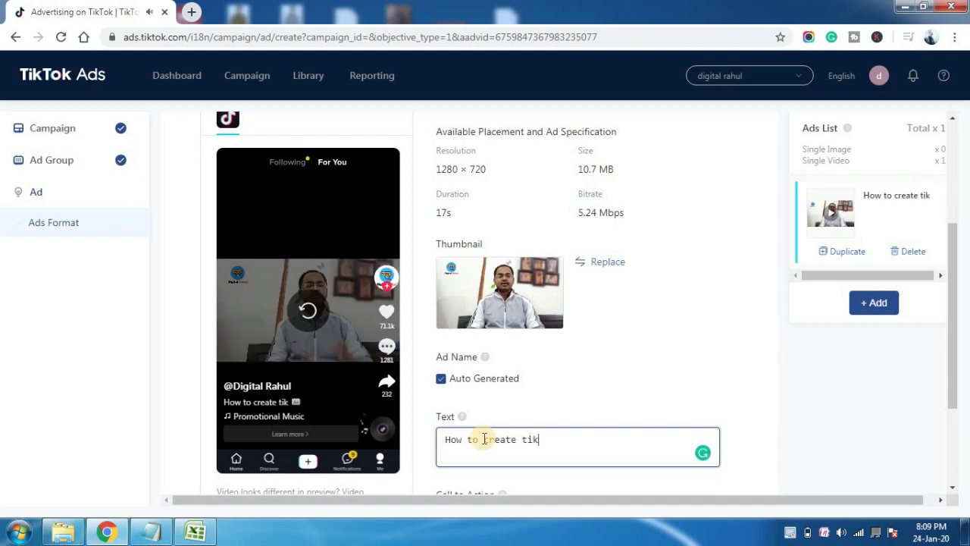
{"action": "type", "text": " tok ads"}
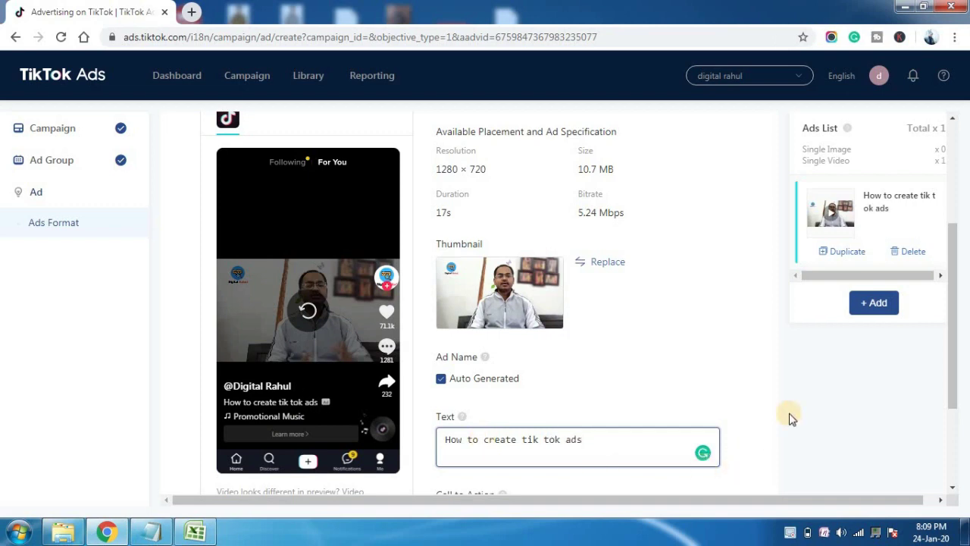
{"action": "left_click", "coordinate": [819, 402]}
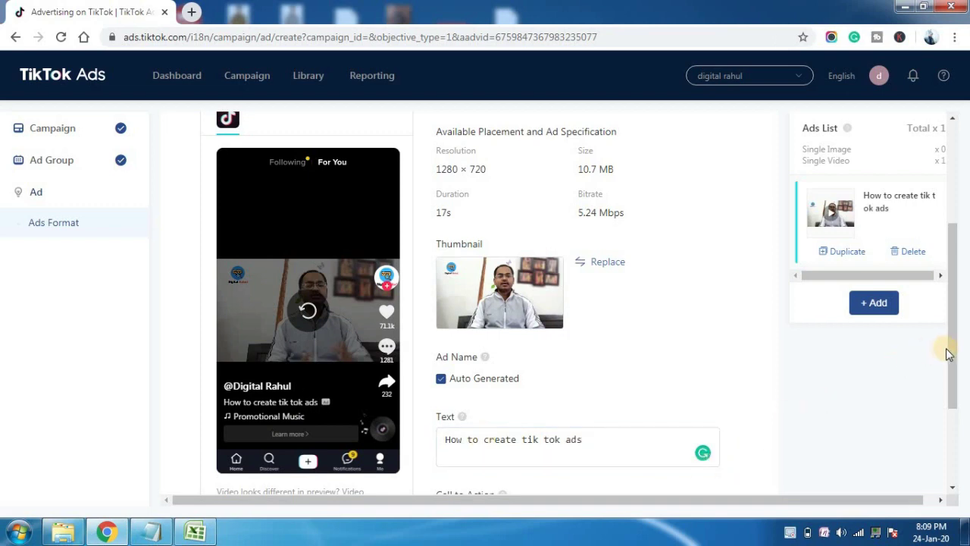
Review the call-to-action options, keep Learn more, and submit the ad
{"action": "left_click_drag", "start_coordinate": [953, 353], "coordinate": [956, 431]}
{"action": "left_click", "coordinate": [509, 372]}
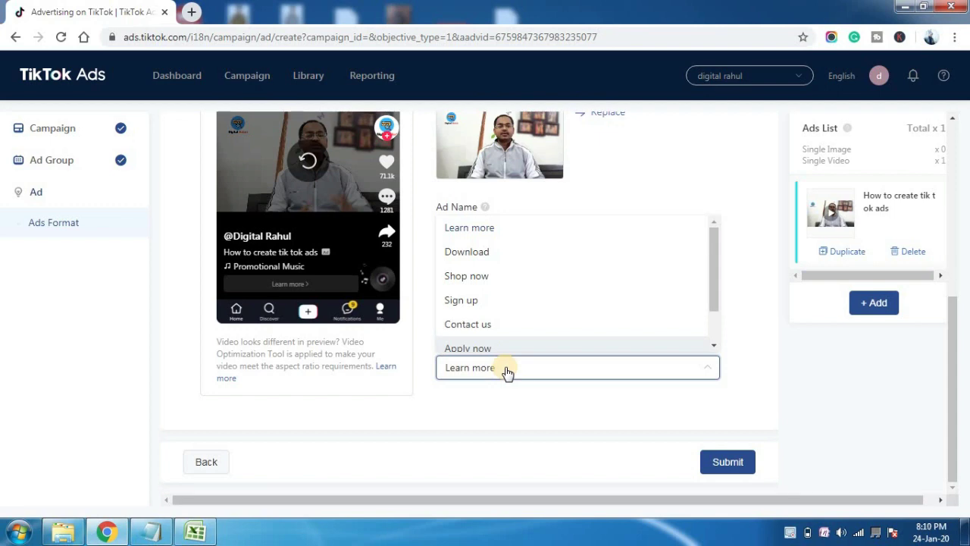
{"action": "left_click", "coordinate": [749, 347]}
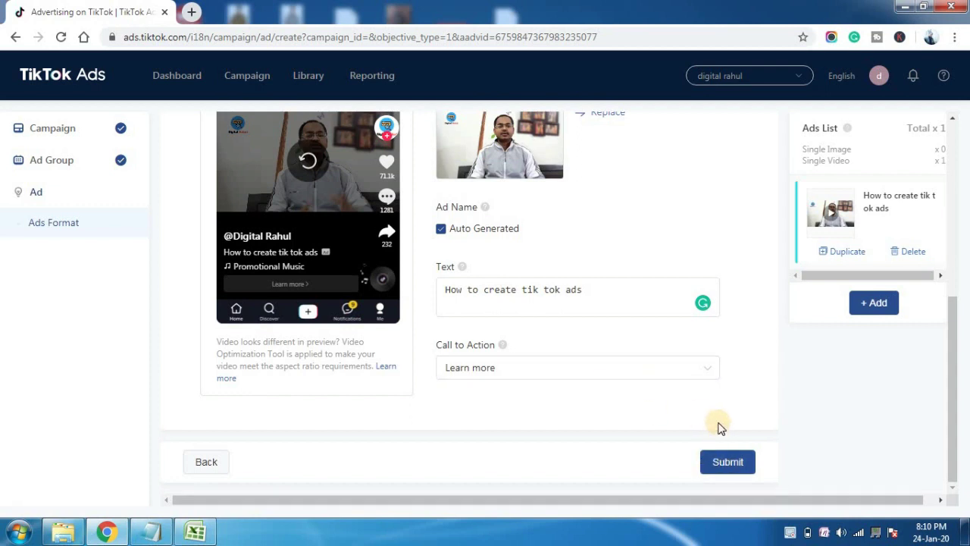
{"action": "left_click", "coordinate": [720, 464]}
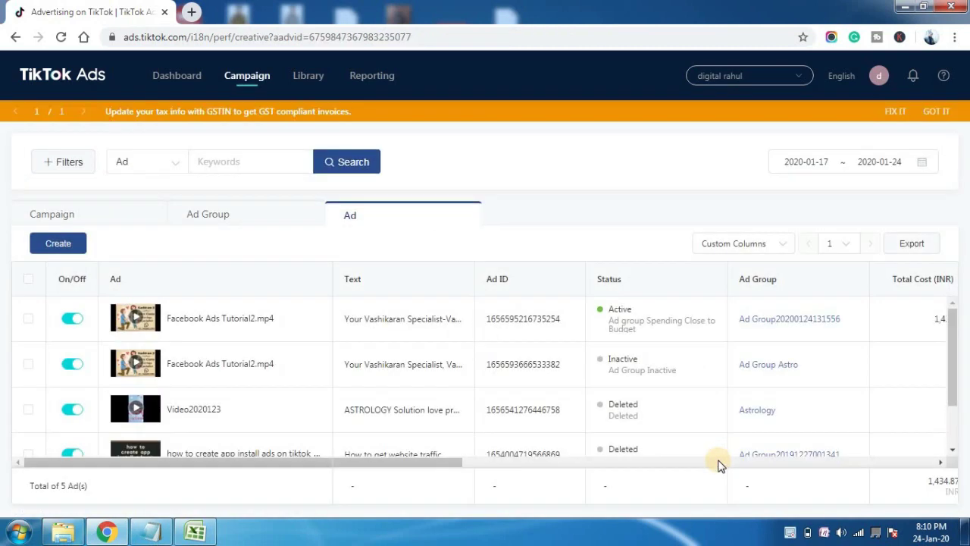
Check the campaign and ad lists for the submitted "Tik tok video ads.mp4" ad, examining its delivery status and cost columns, and return to the campaign list
{"action": "left_click", "coordinate": [955, 338]}
{"action": "left_click_drag", "start_coordinate": [955, 339], "coordinate": [939, 313]}
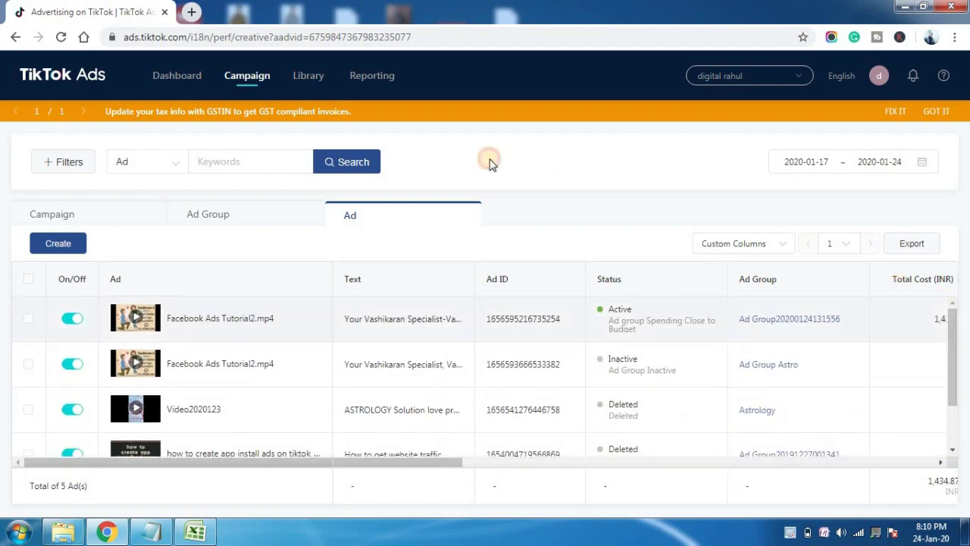
{"action": "left_click", "coordinate": [243, 86]}
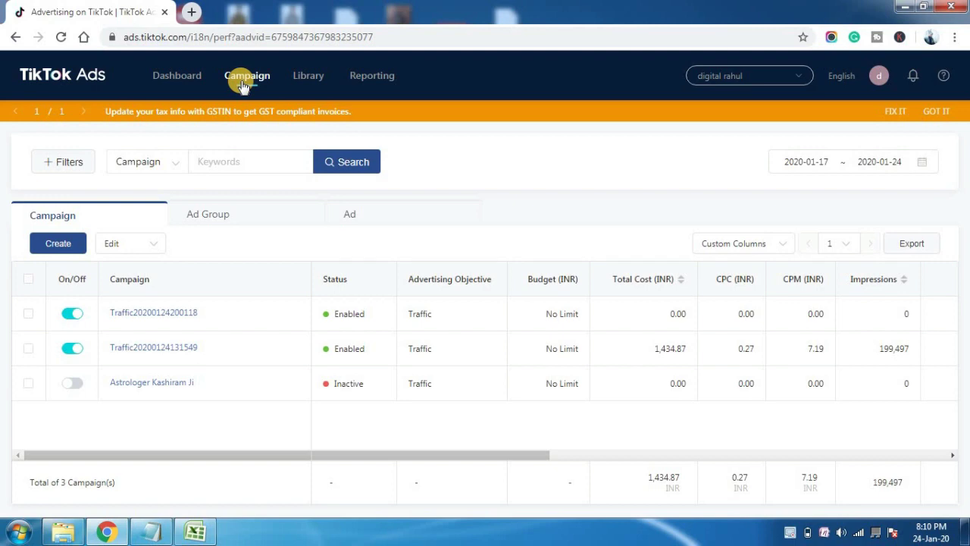
{"action": "left_click", "coordinate": [361, 217]}
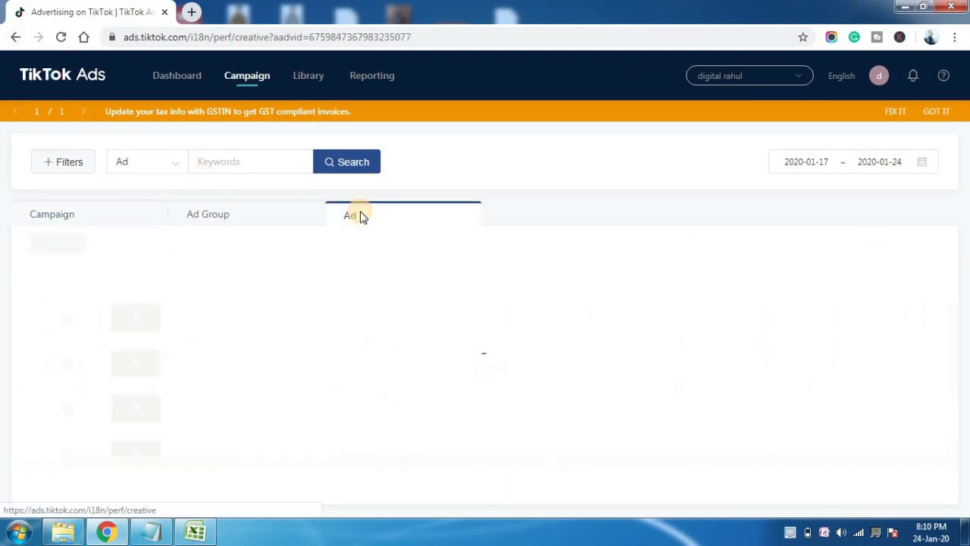
{"action": "mouse_move", "coordinate": [216, 332]}
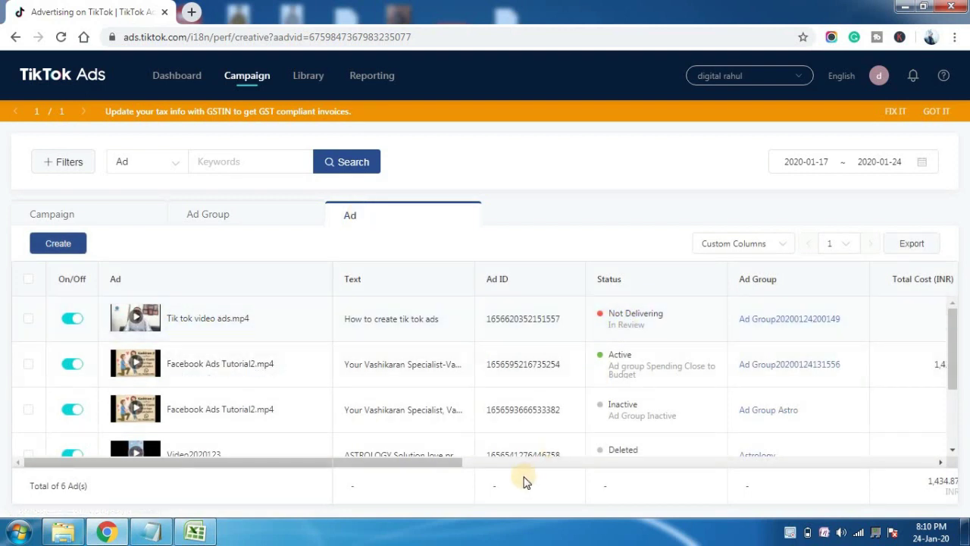
{"action": "left_click_drag", "start_coordinate": [396, 466], "coordinate": [509, 464]}
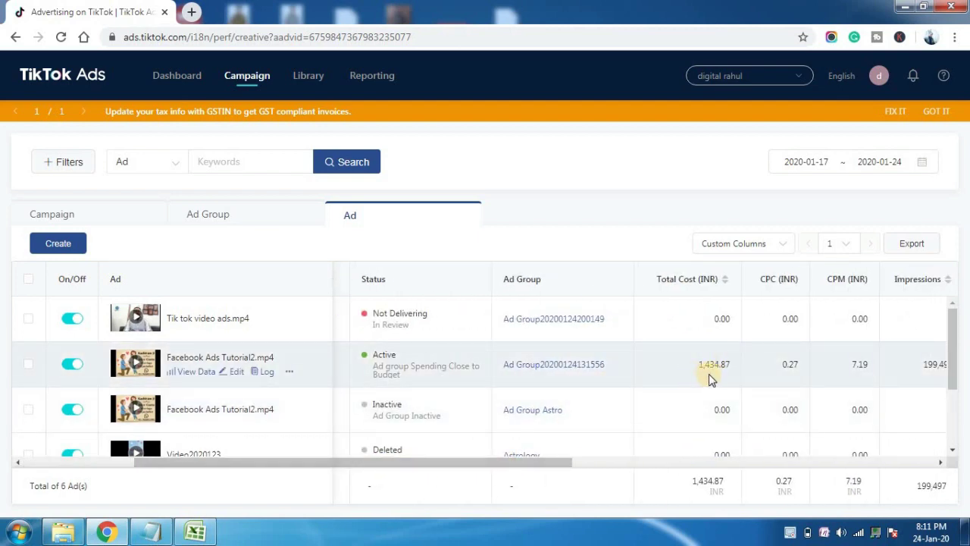
{"action": "left_click_drag", "start_coordinate": [520, 470], "coordinate": [280, 495]}
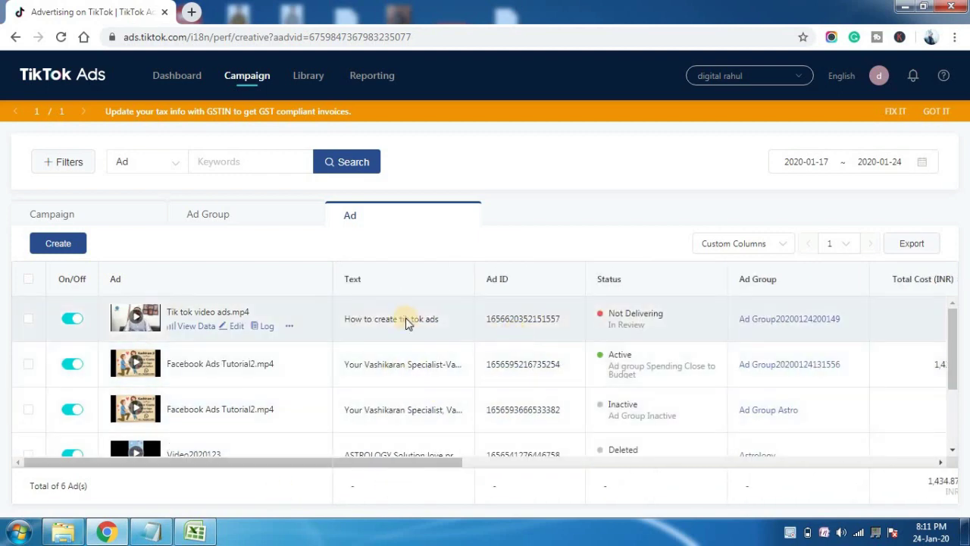
{"action": "left_click", "coordinate": [107, 214]}
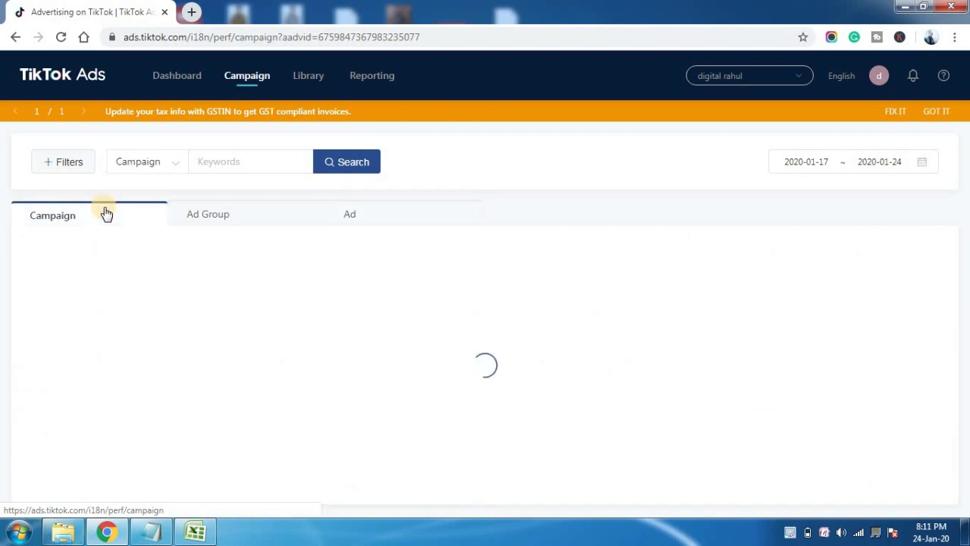